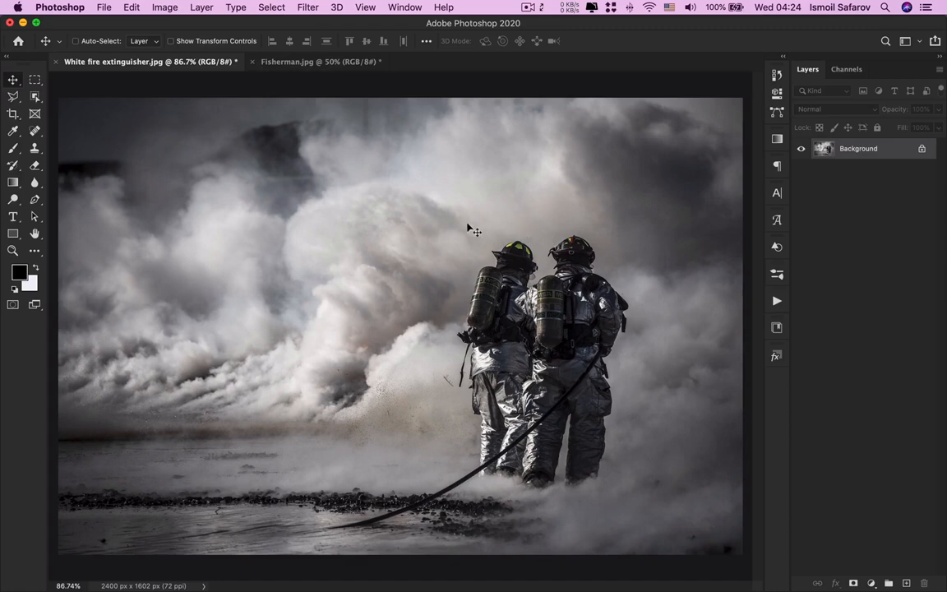
Place Grunge frame.jpg from the Textures folder as an embedded image in the firefighter photo
left_click(105, 8)
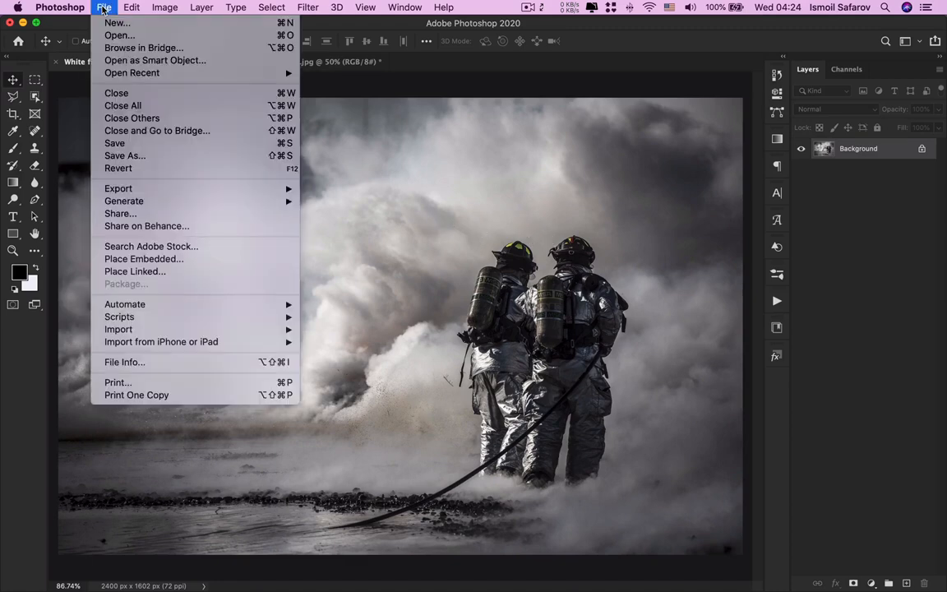
left_click(167, 263)
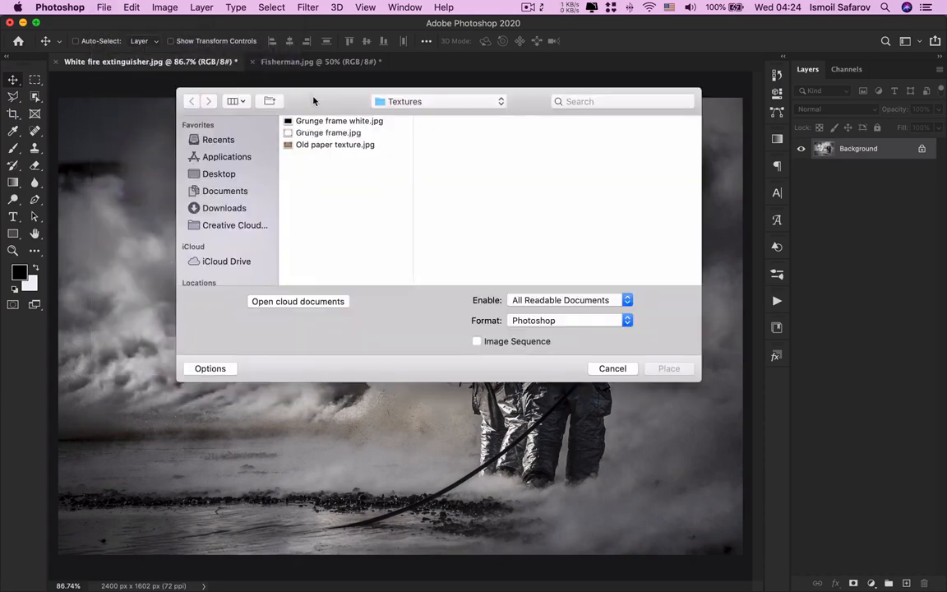
left_click_drag(314, 101, 311, 152)
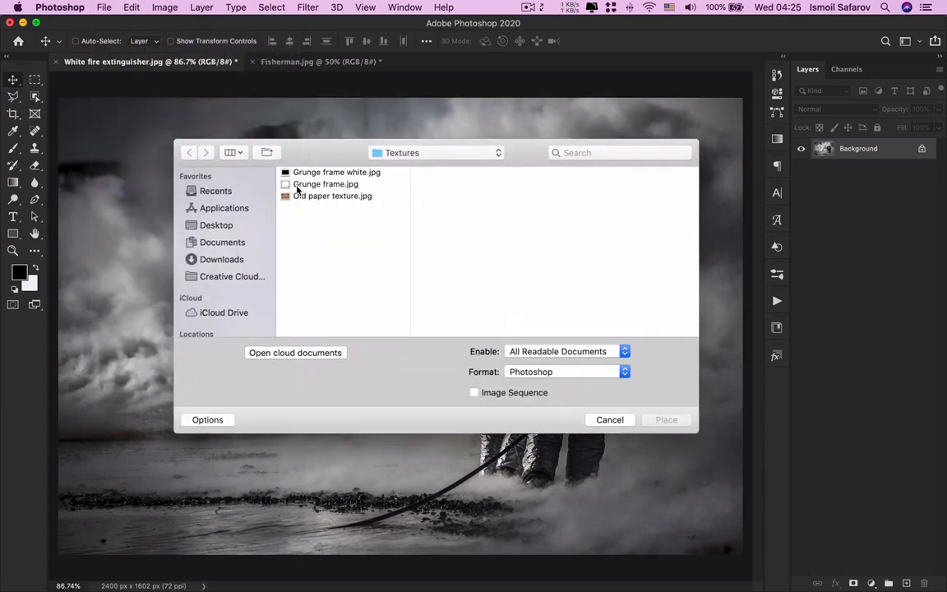
left_click(304, 184)
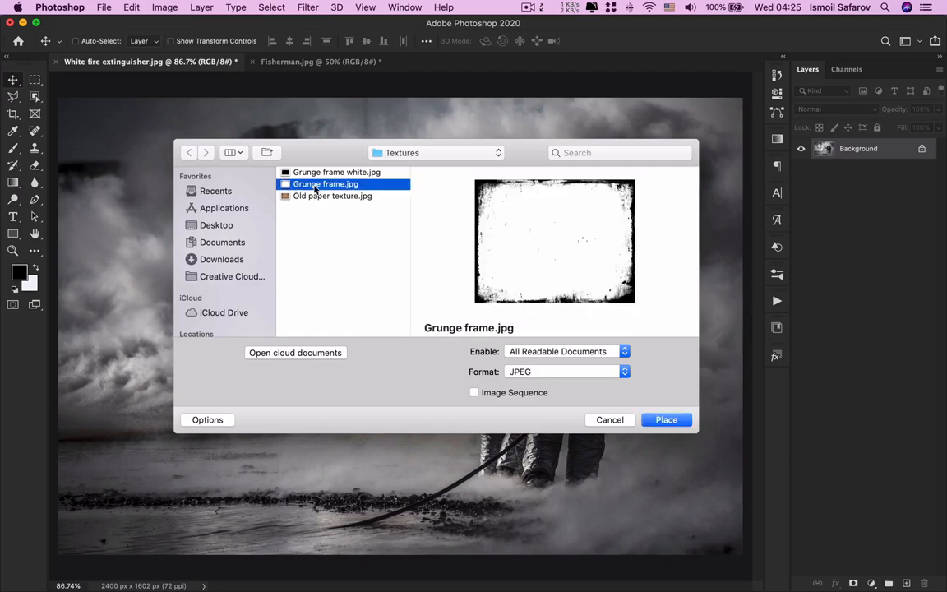
left_click(656, 422)
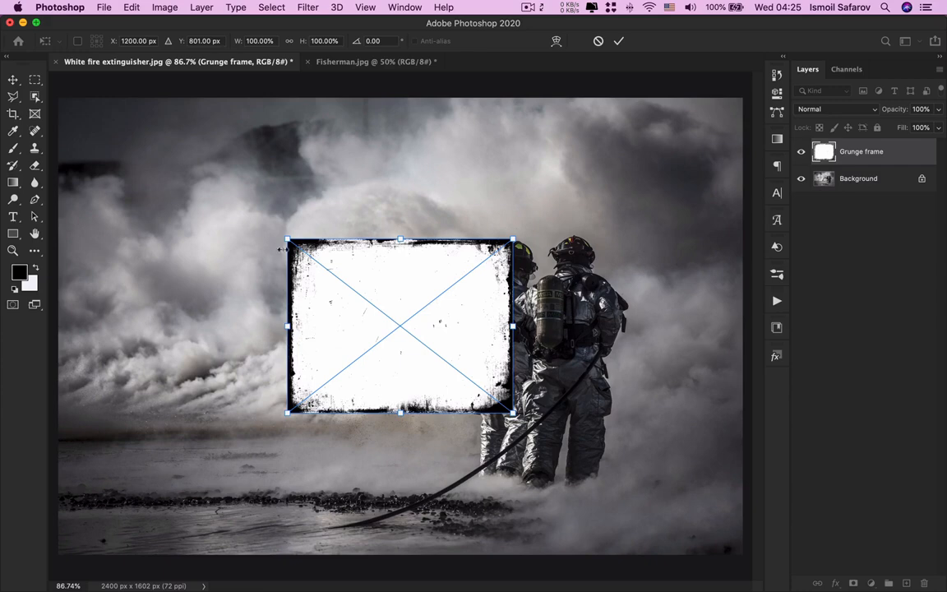
Stretch the placed grunge frame non-proportionally to cover the whole canvas, about 303% wide and 262% high, and commit the transform
mouse_move(287, 325)
left_mouse_down()
mouse_move(401, 327)
mouse_move(259, 327)
mouse_move(340, 327)
mouse_move(278, 326)
left_mouse_up()
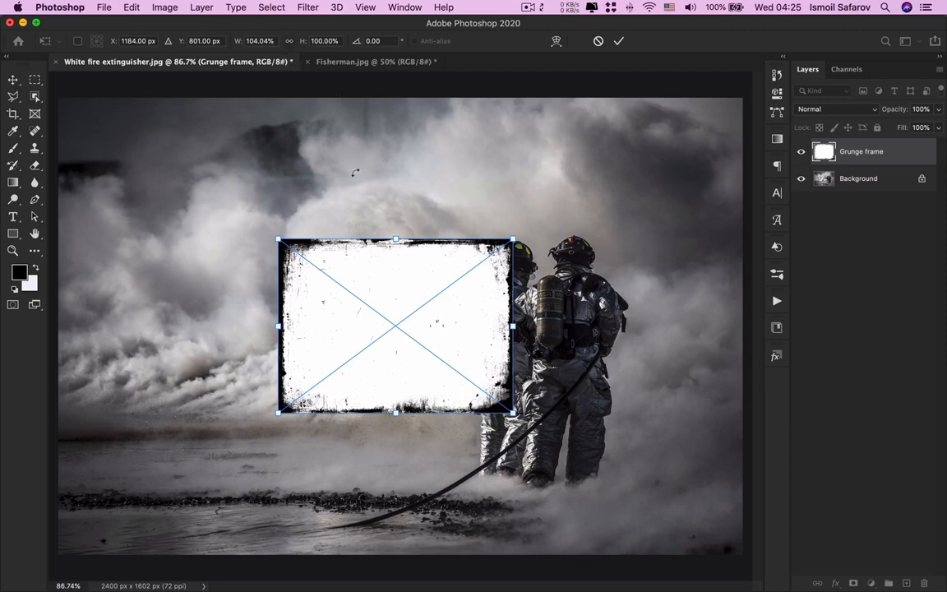
left_click_drag(448, 360, 226, 215)
left_click_drag(346, 190, 742, 189)
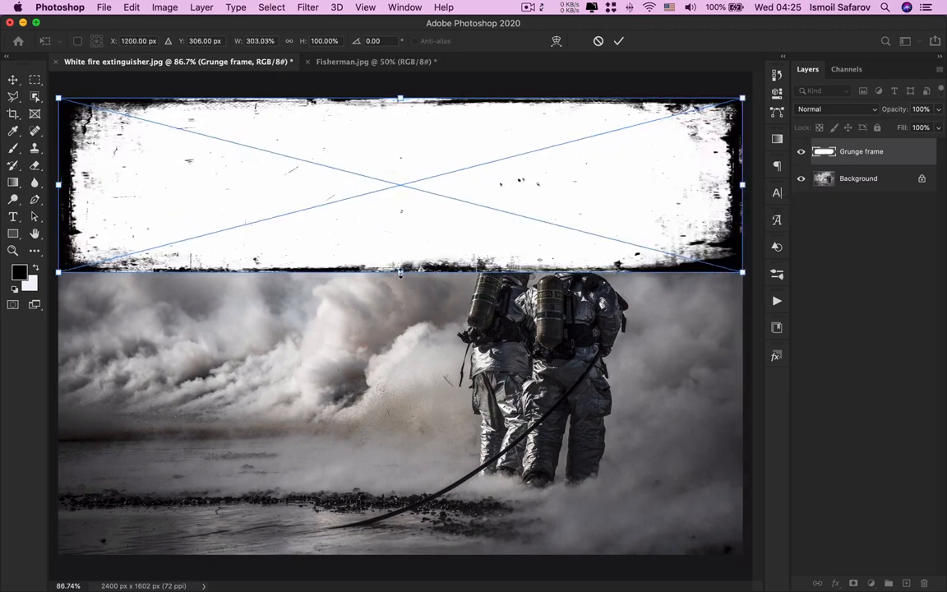
left_click_drag(400, 274, 423, 561)
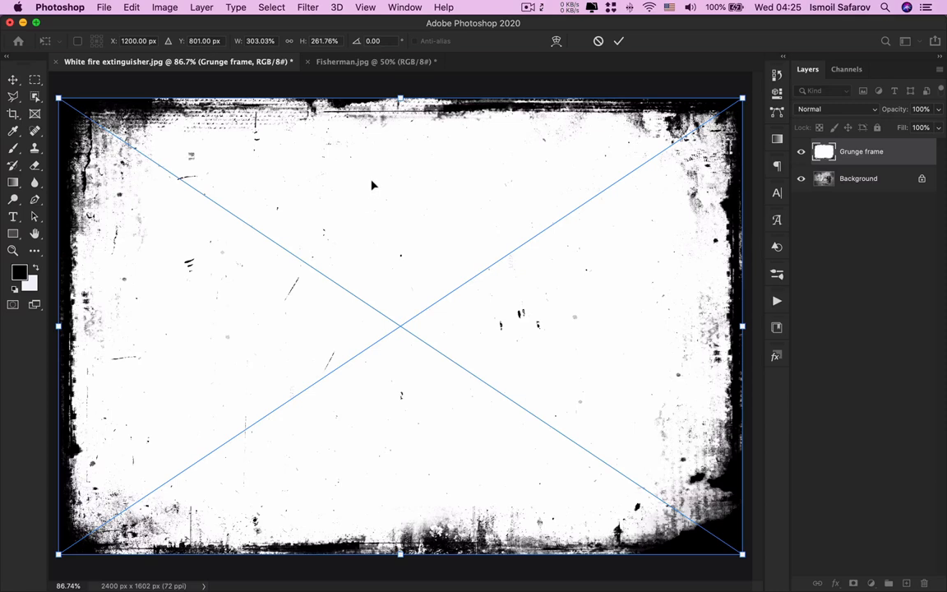
key("Return")
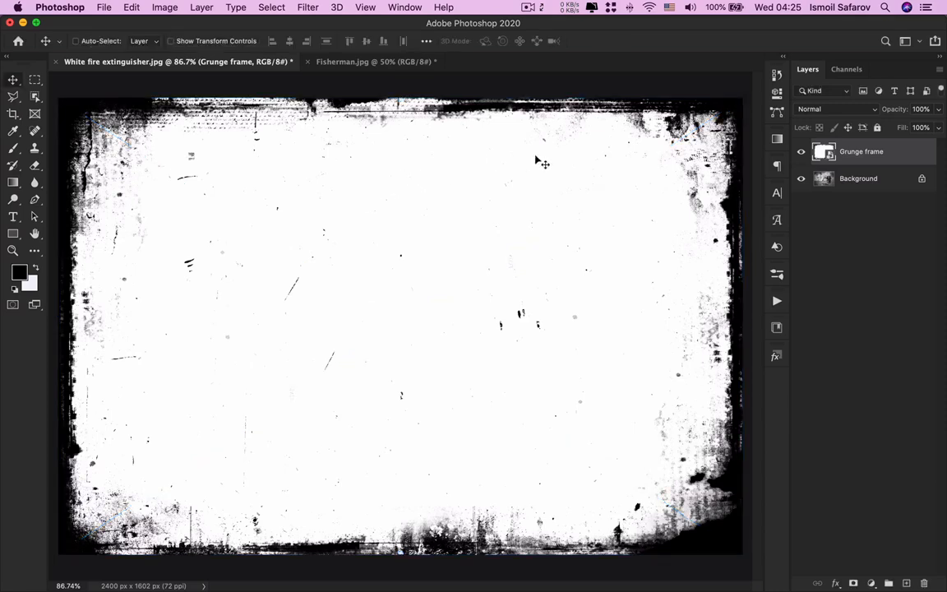
Set the Grunge frame layer's blend mode to Multiply and briefly hide the Background layer to compare
left_click(833, 113)
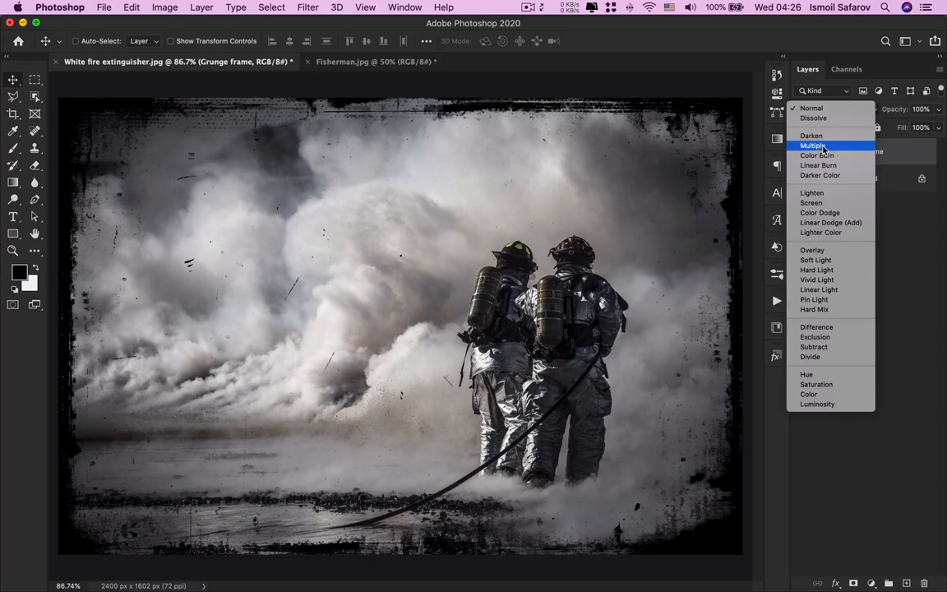
left_click(822, 146)
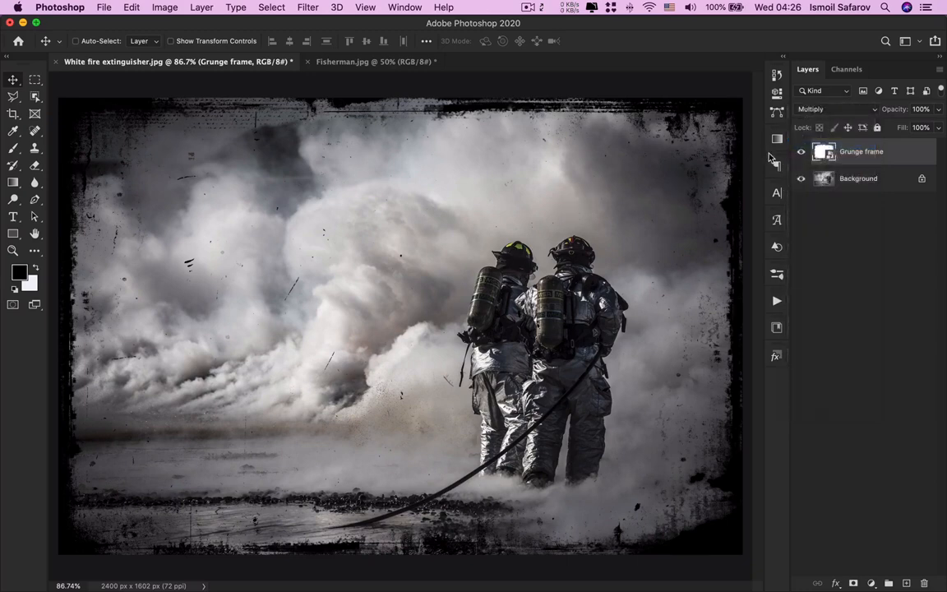
left_click(802, 180)
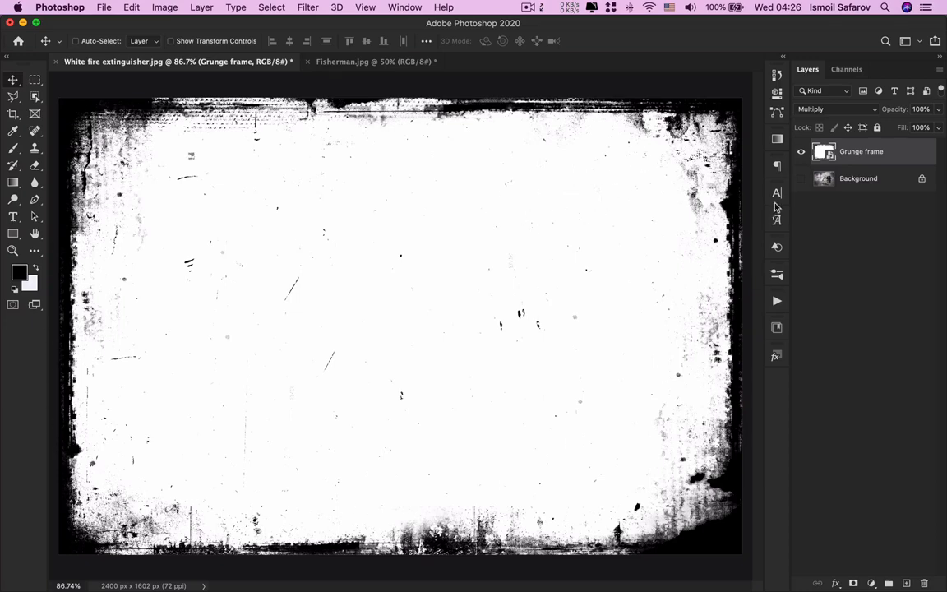
left_click(800, 178)
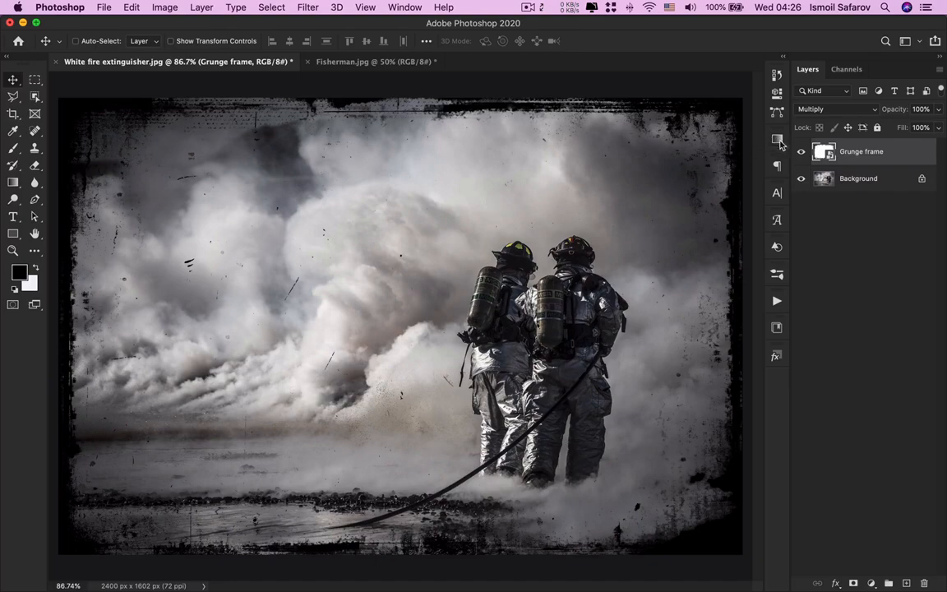
Preview other blend modes on the Grunge frame layer, then try Normal blending with its opacity lowered to 42%
left_click(821, 108)
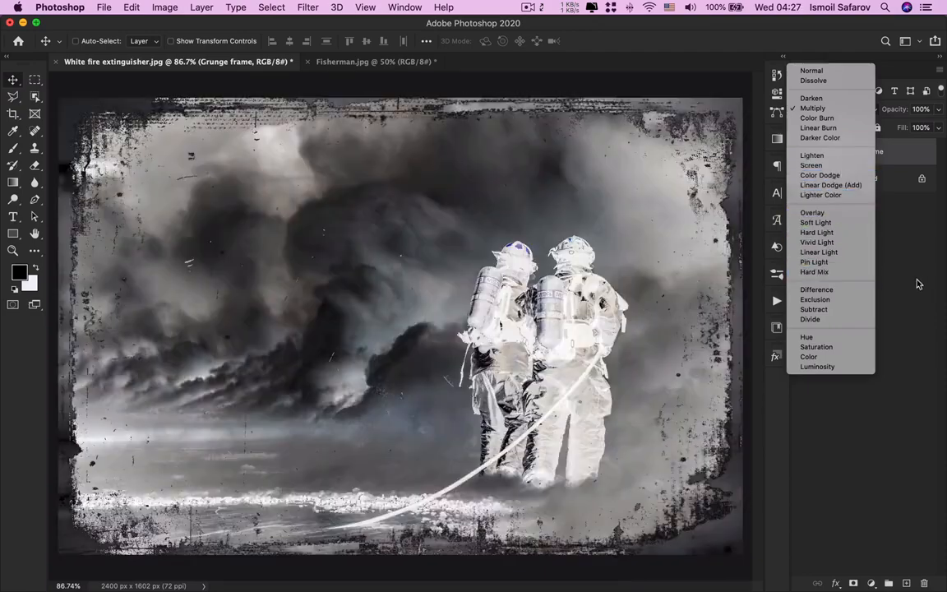
left_click(929, 276)
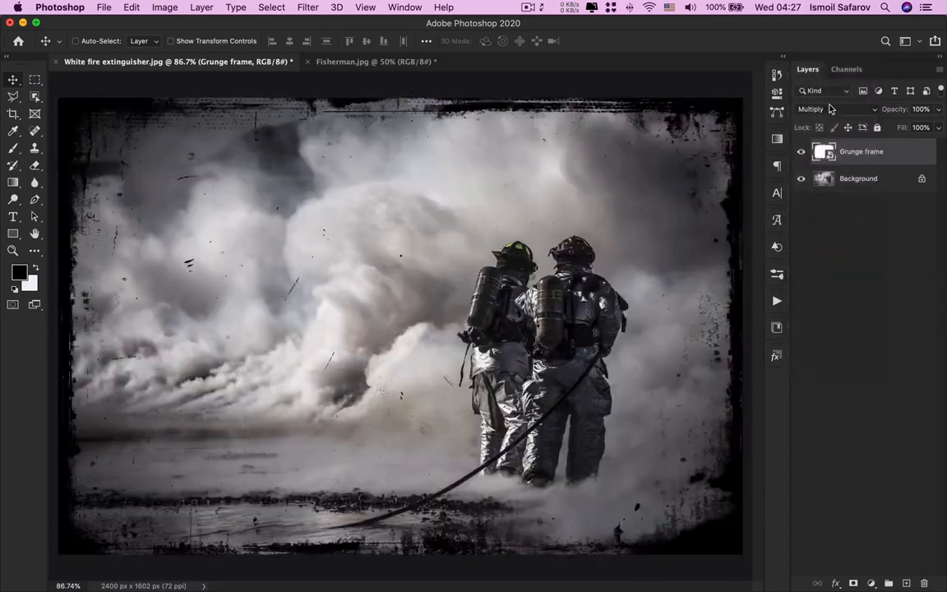
left_click(830, 109)
left_click(814, 68)
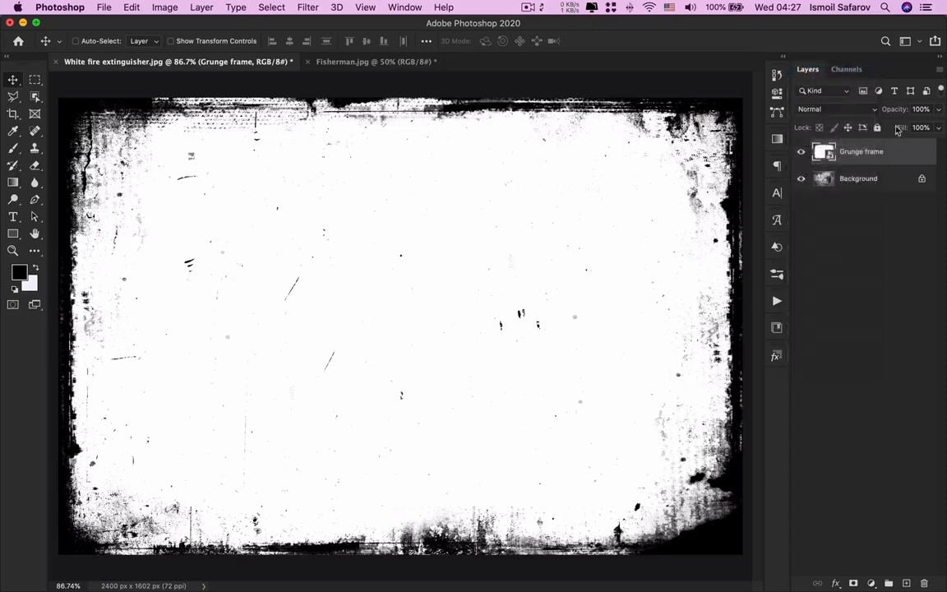
left_click(937, 110)
left_click_drag(939, 126, 902, 126)
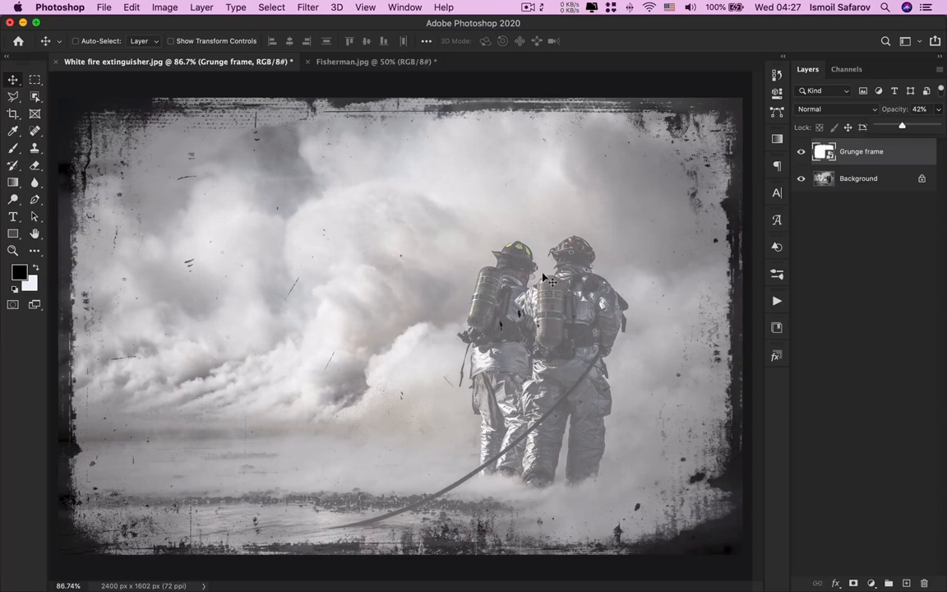
Return the Grunge frame layer to Multiply blending, raise its opacity to 100% and deselect the layer
left_click(836, 109)
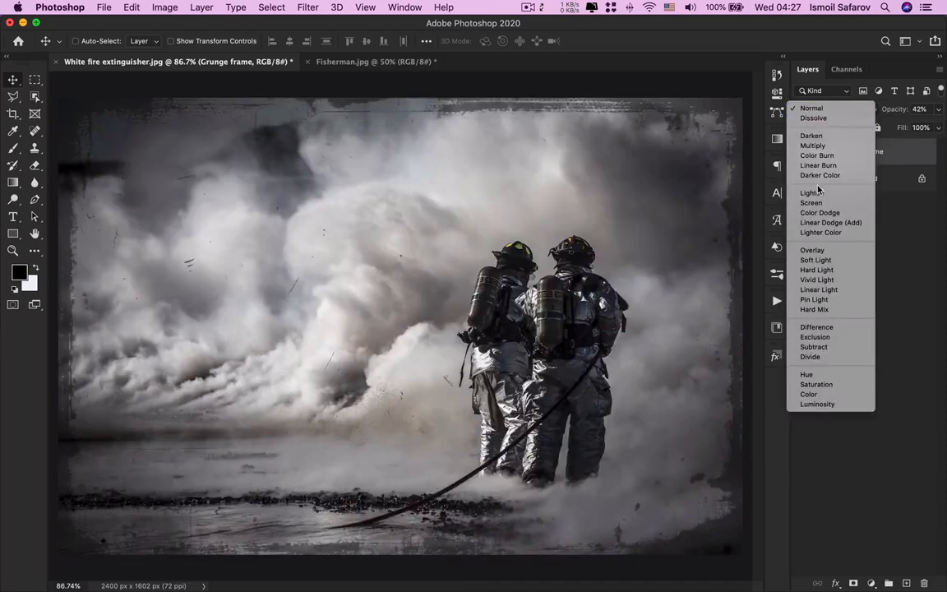
left_click(813, 145)
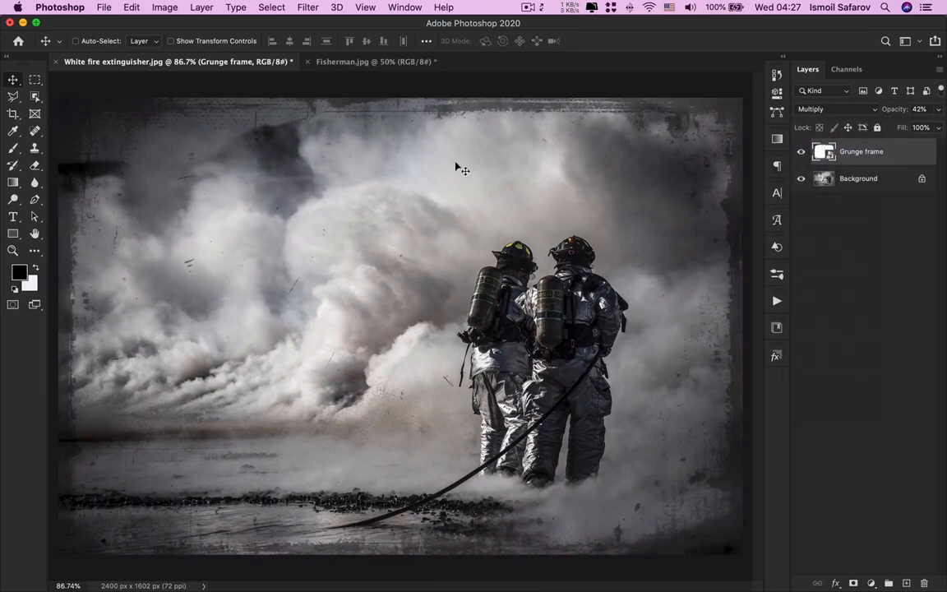
left_click(937, 110)
left_click_drag(901, 128, 937, 126)
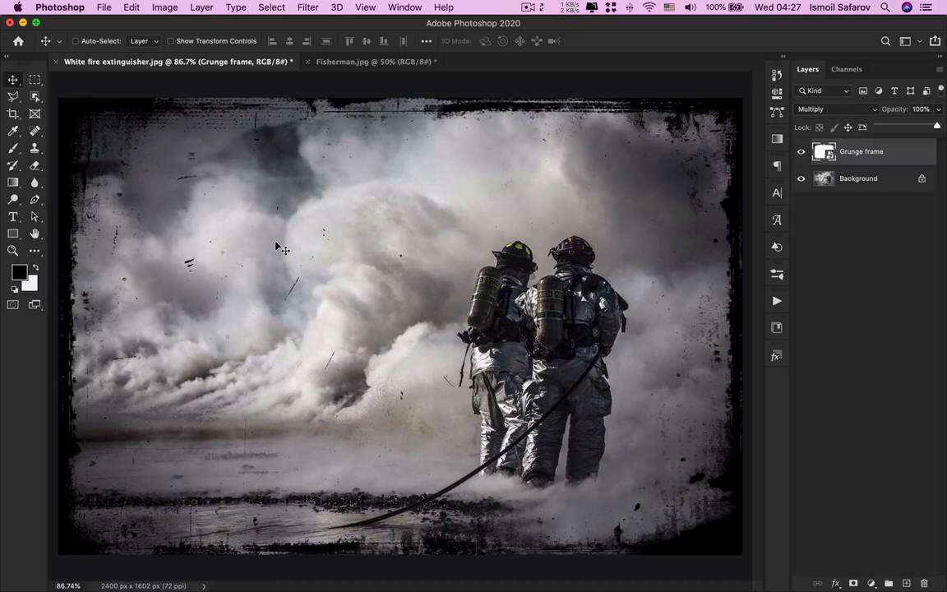
left_click(866, 220)
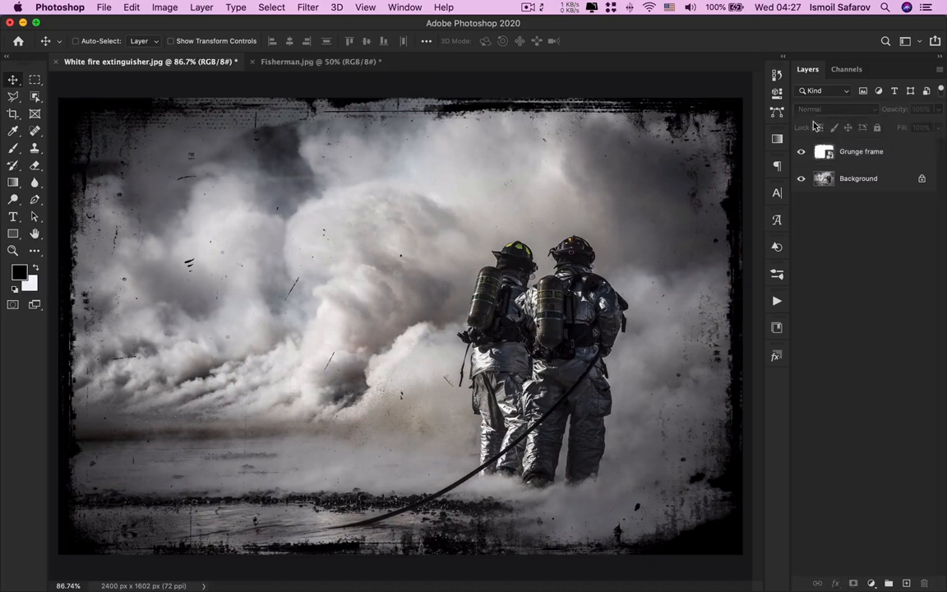
Switch to the Fisherman.jpg document and place Grunge frame white.jpg in it as an embedded image
left_click(337, 61)
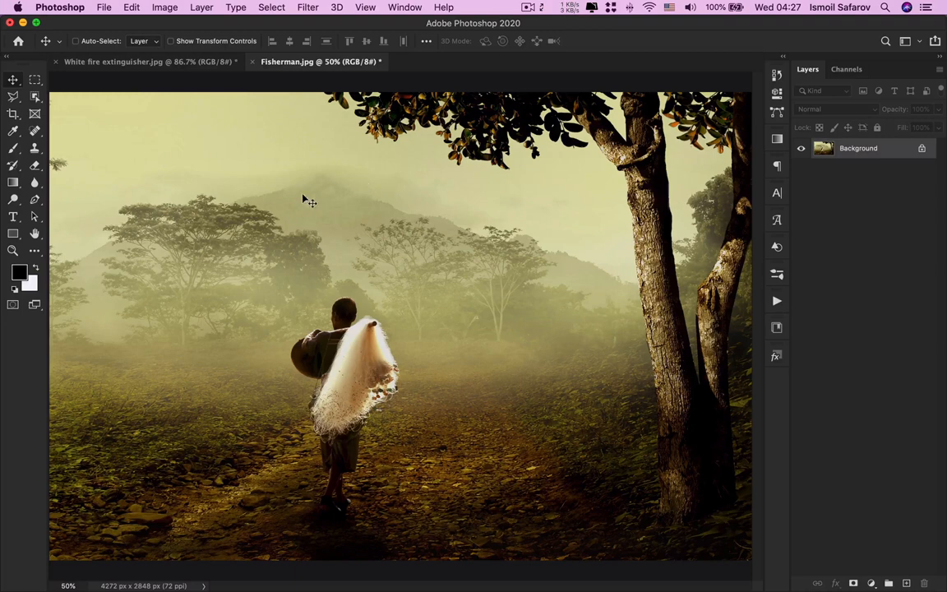
left_click(104, 8)
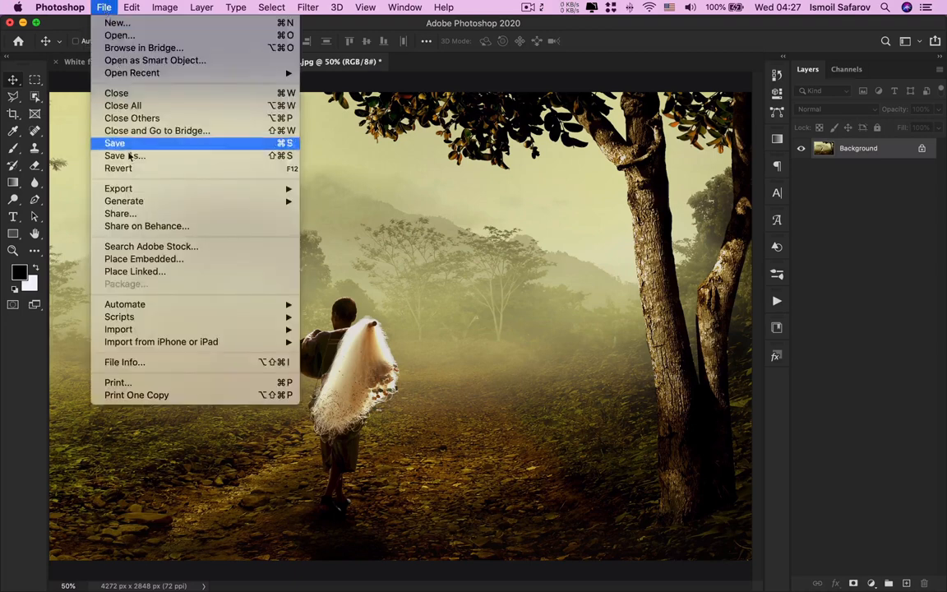
left_click(129, 259)
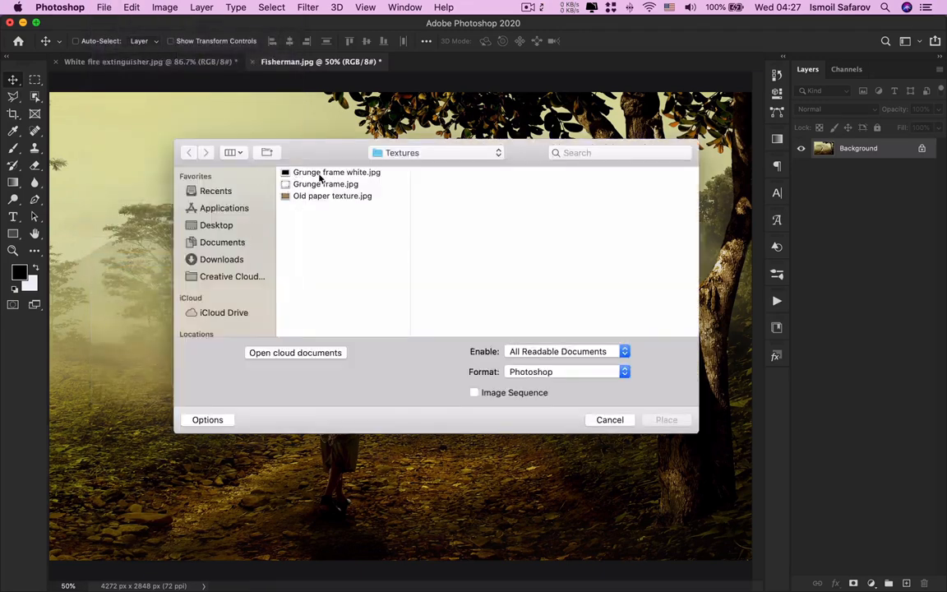
left_click(320, 174)
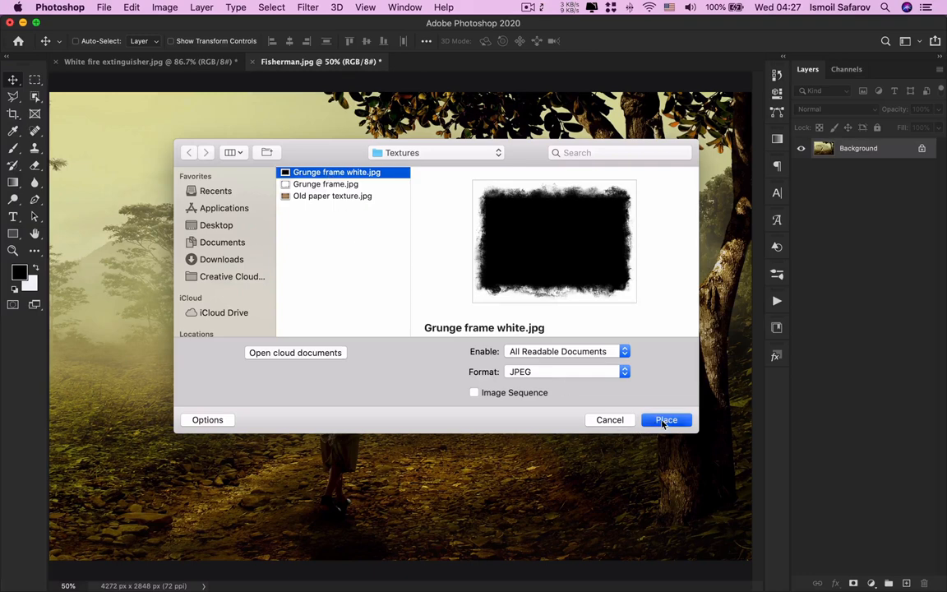
left_click(666, 419)
Stretch the placed white grunge frame to cover the entire fisherman photo, about 267% wide, and commit the transform
left_click_drag(298, 252, 190, 192)
left_click_drag(312, 192, 751, 192)
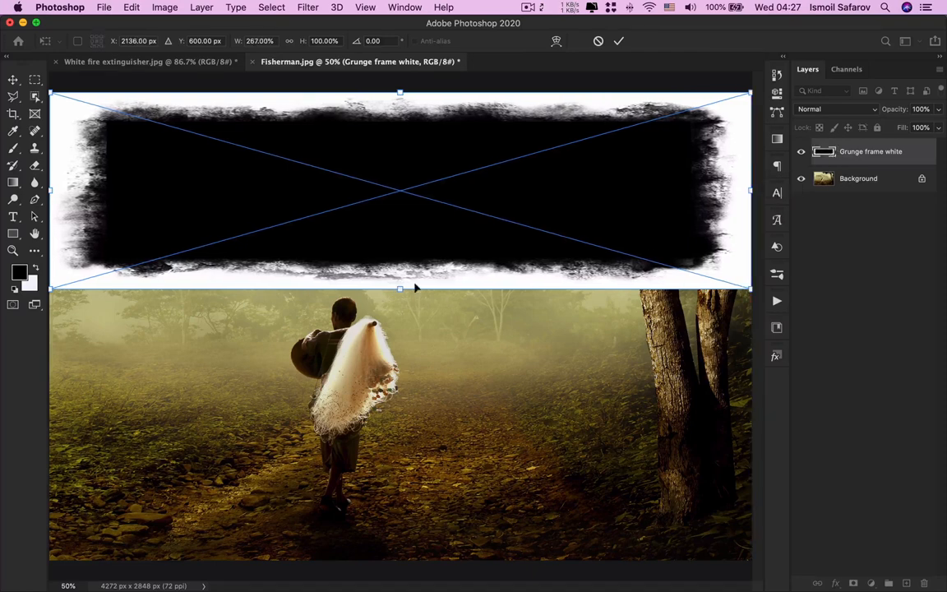
left_click_drag(400, 289, 400, 553)
key("Return")
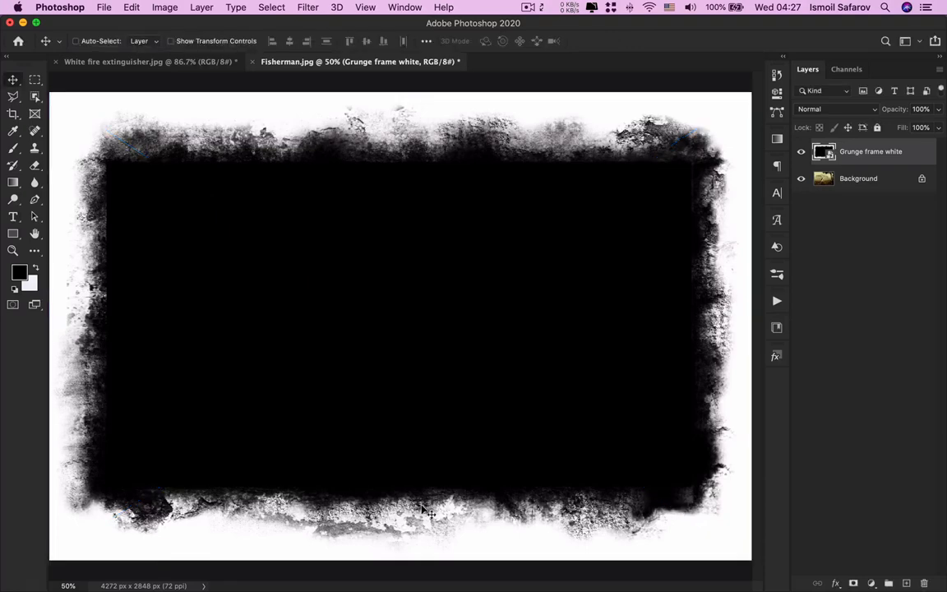
Try Multiply blending on the Grunge frame white layer and inspect the frame with the Background layer temporarily hidden
left_click(819, 109)
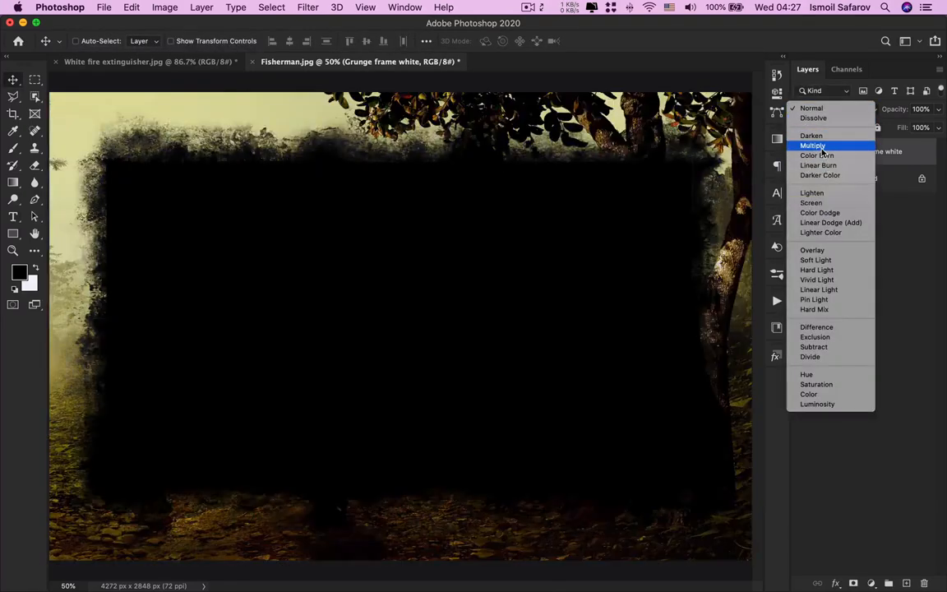
left_click(821, 148)
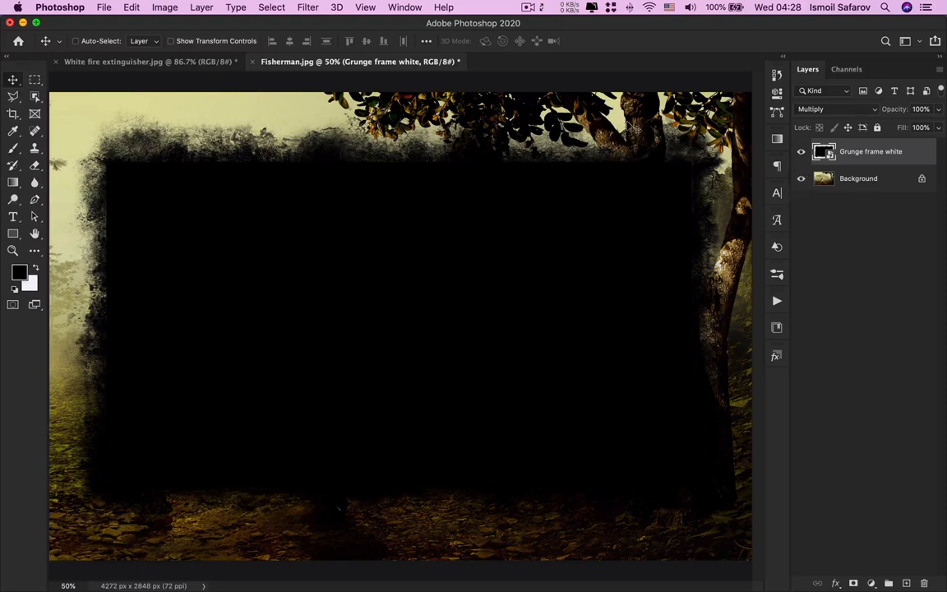
left_click(801, 179)
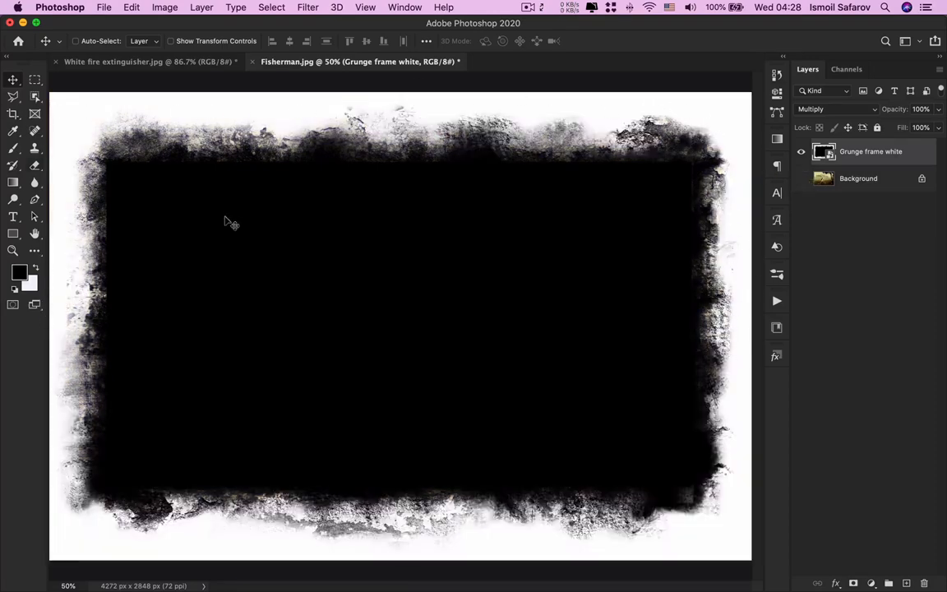
left_click(799, 178)
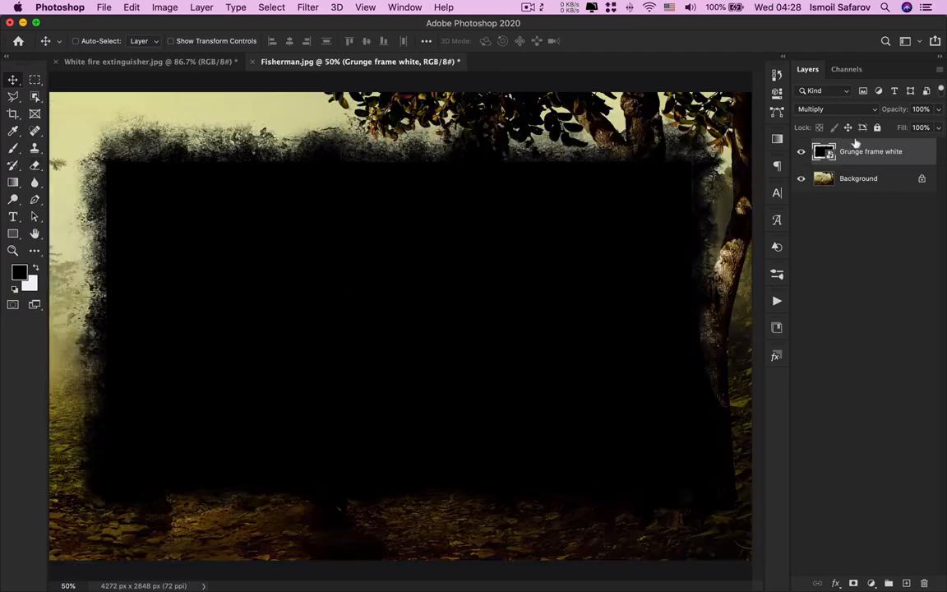
Set the Grunge frame white layer's blend mode to Screen and briefly hide the Background layer to compare
left_click(820, 111)
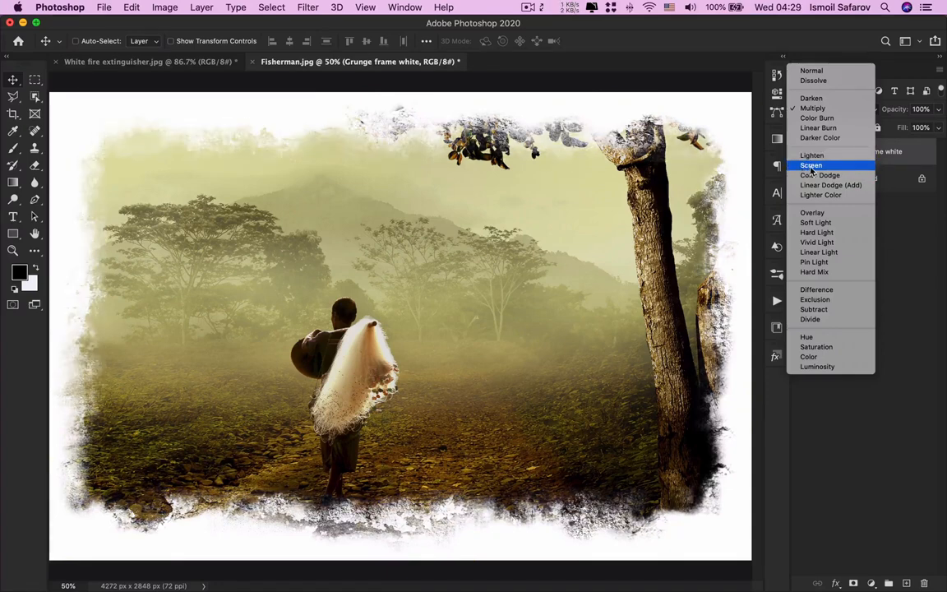
left_click(818, 167)
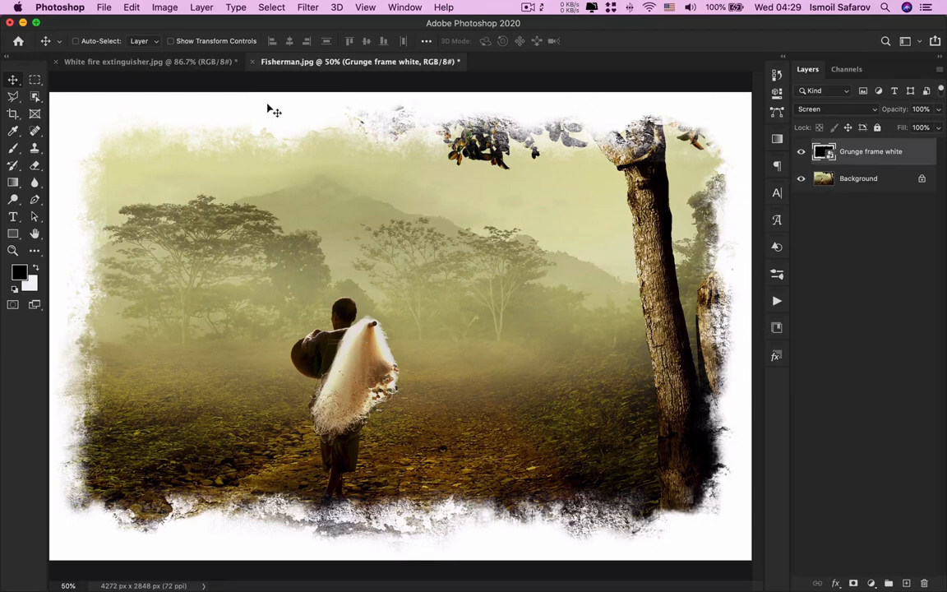
left_click(800, 179)
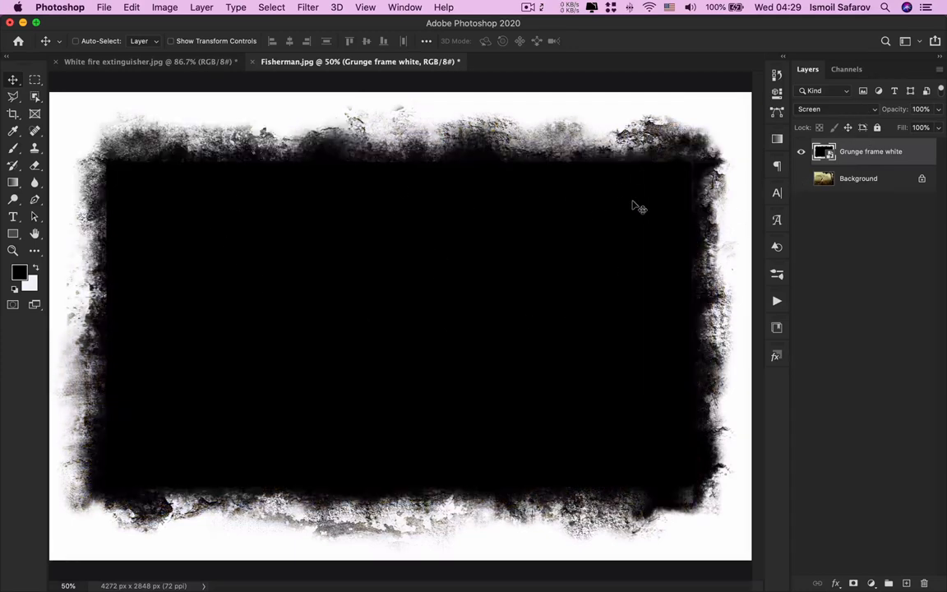
left_click(801, 178)
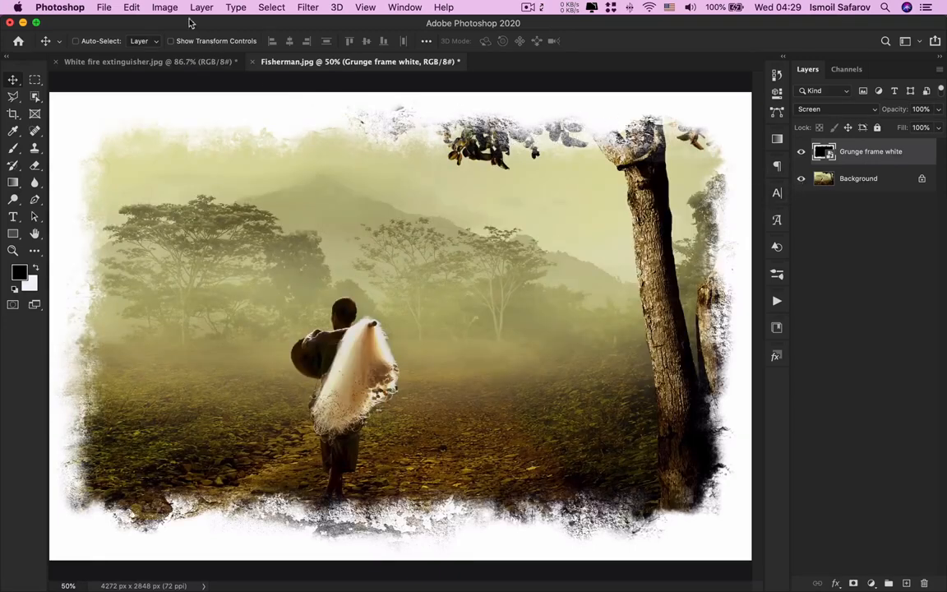
Invert the Grunge frame white layer's colors and hide the Background layer to inspect the frame alone
left_click(164, 9)
mouse_move(174, 45)
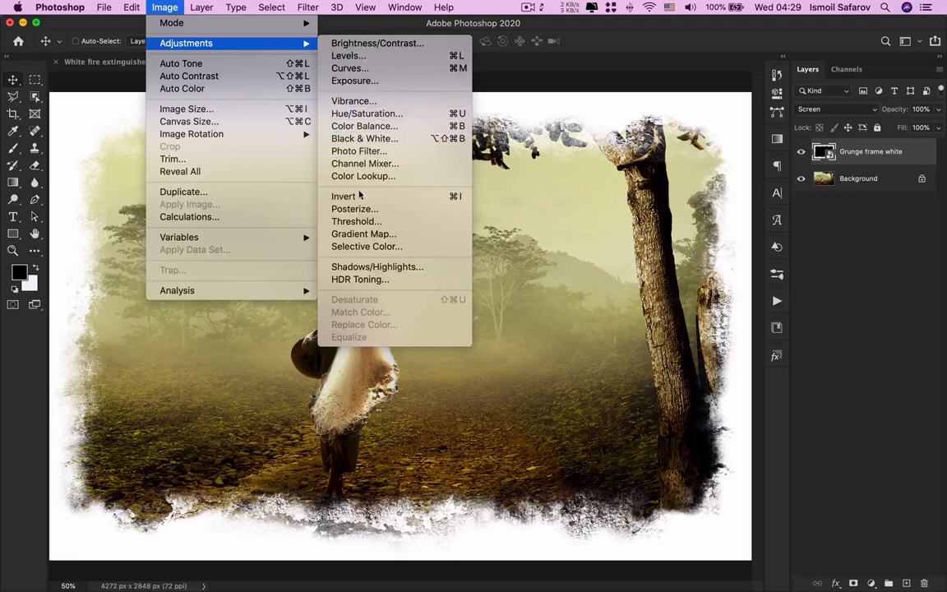
left_click(461, 198)
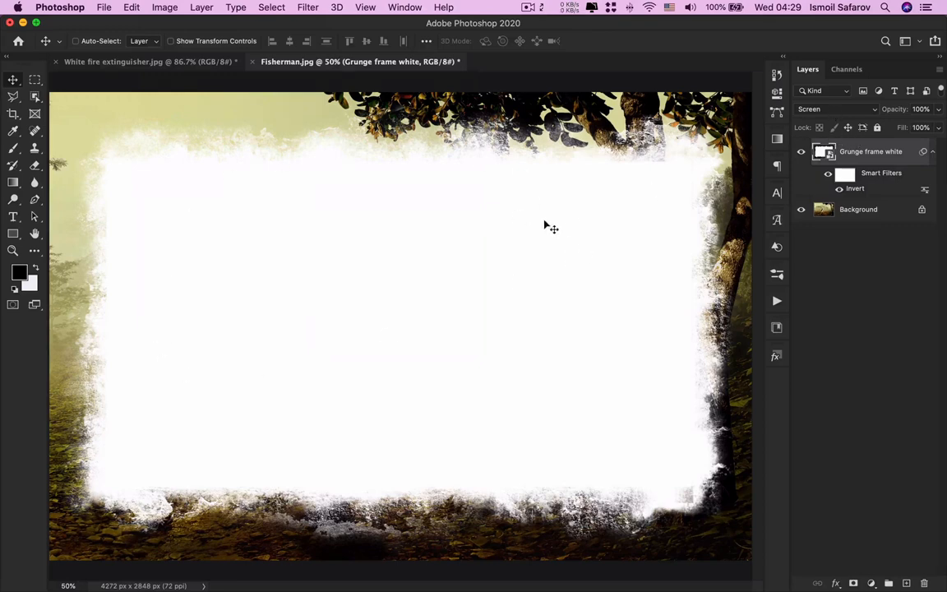
left_click(801, 210)
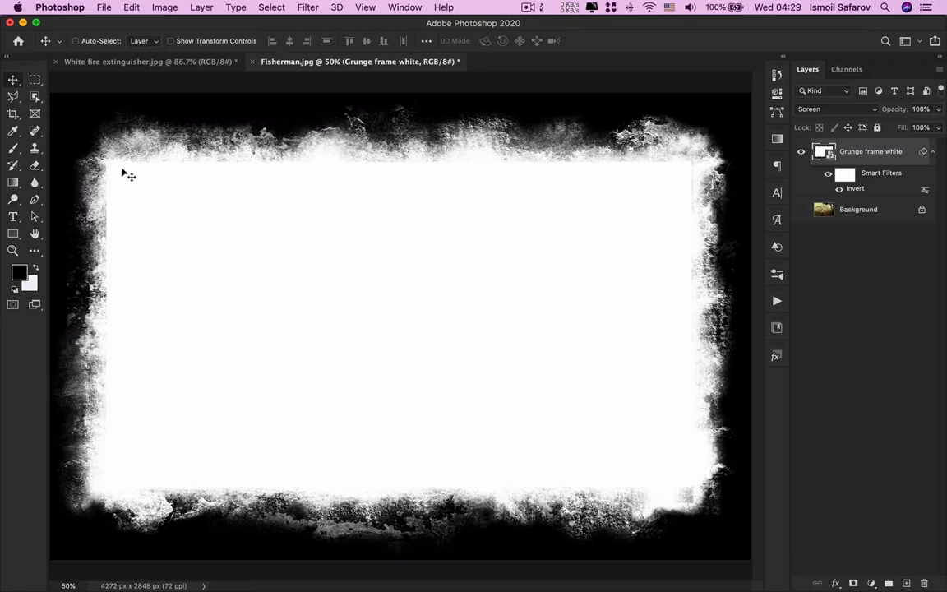
Show the Background layer again and set the Grunge frame white layer's blend mode to Multiply
left_click(832, 113)
left_click(816, 220)
left_click(801, 210)
left_click(834, 109)
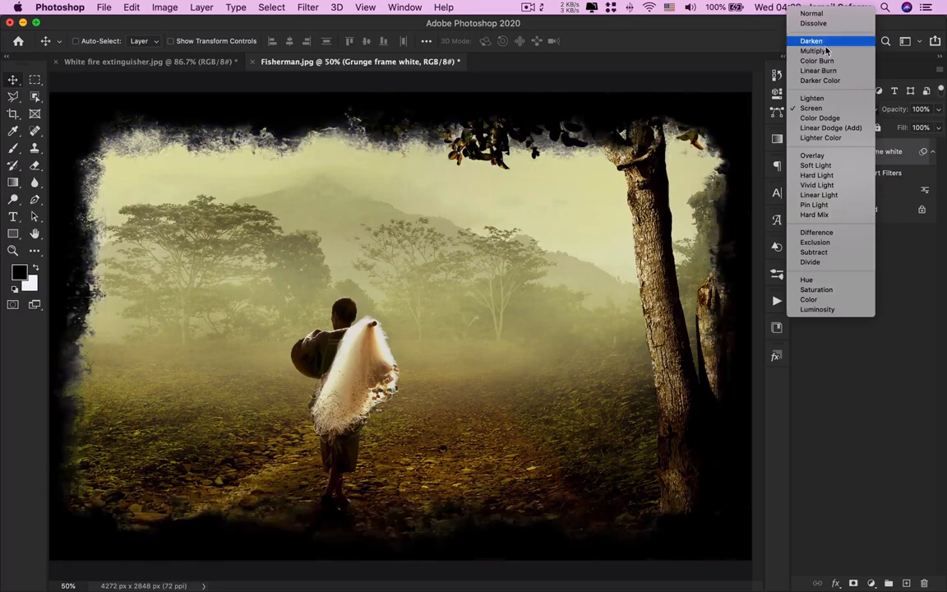
left_click(824, 51)
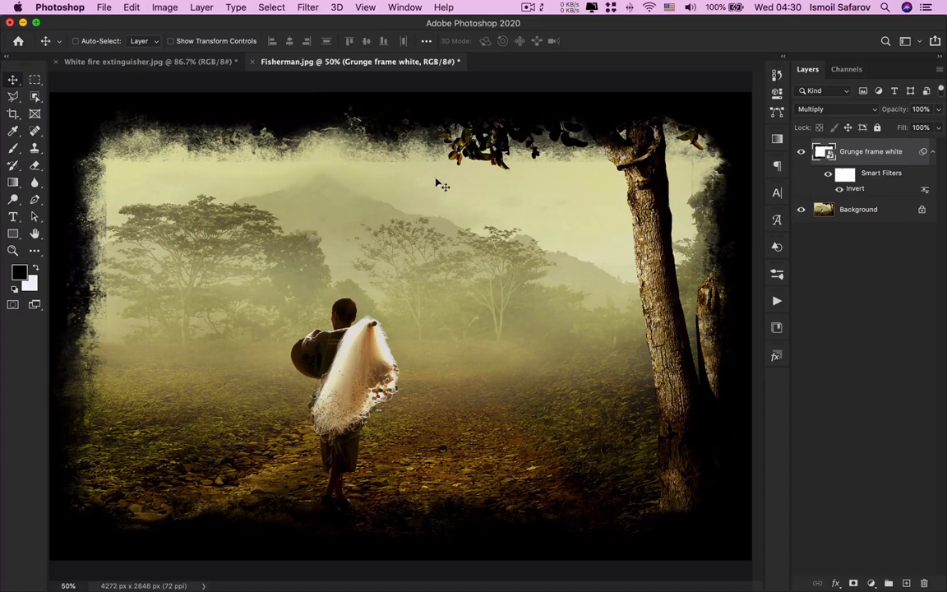
Place Old paper texture.jpg from the Textures folder in the fisherman document as an embedded image
left_click(104, 9)
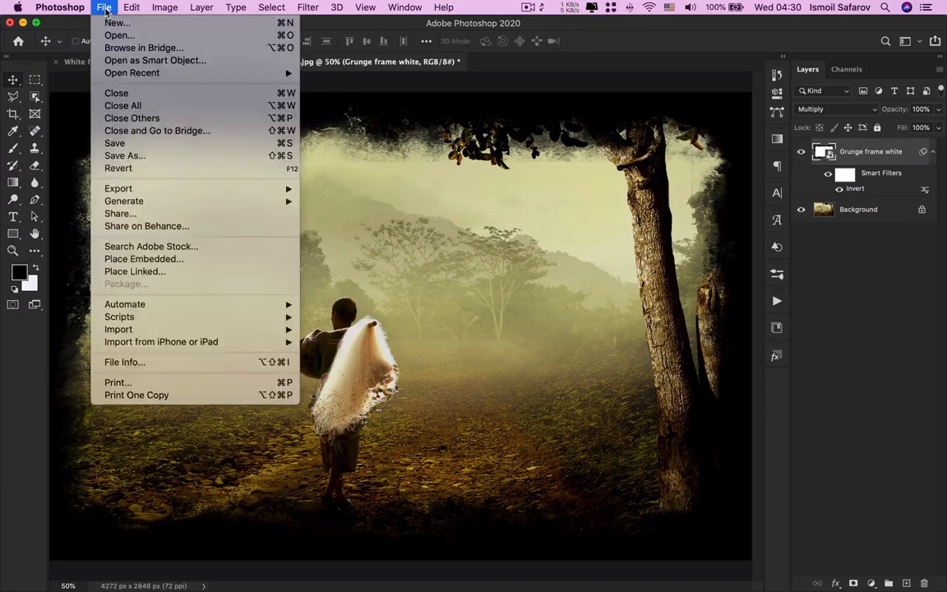
left_click(136, 259)
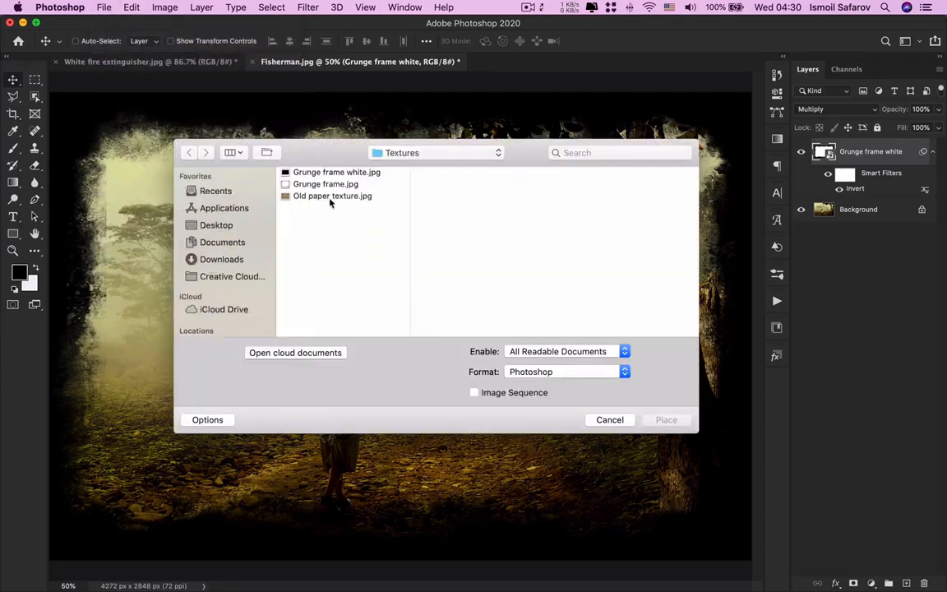
left_click(337, 198)
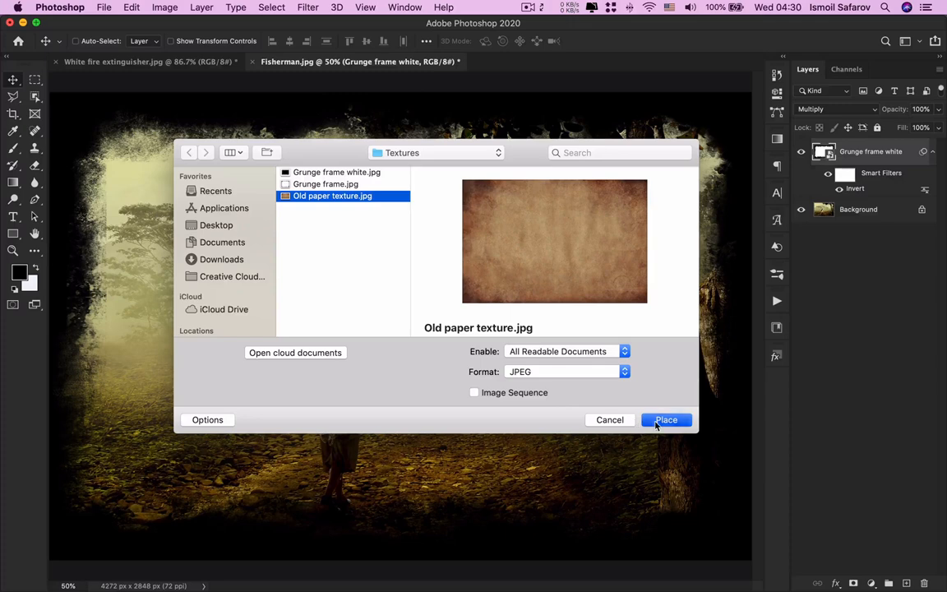
left_click(662, 419)
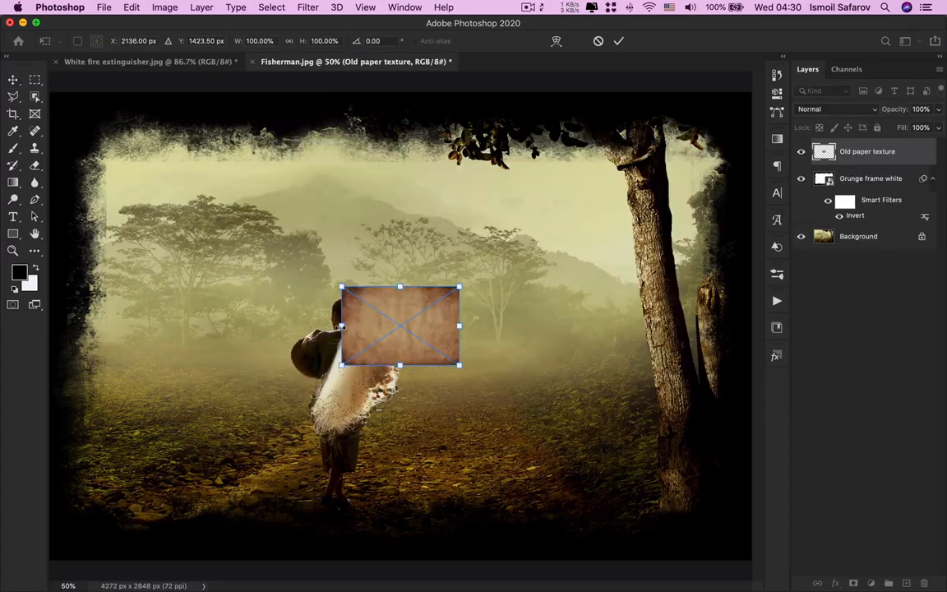
Stretch the placed old paper texture to cover the entire photo, about 593% wide and 592% high, and commit the transform
left_click_drag(401, 337, 107, 143)
left_click_drag(168, 170, 754, 569)
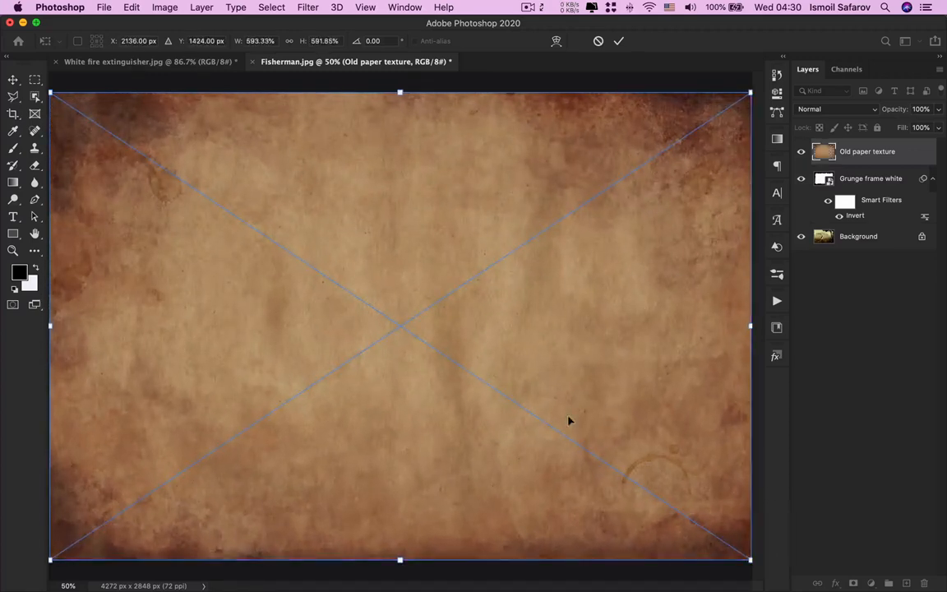
key("Return")
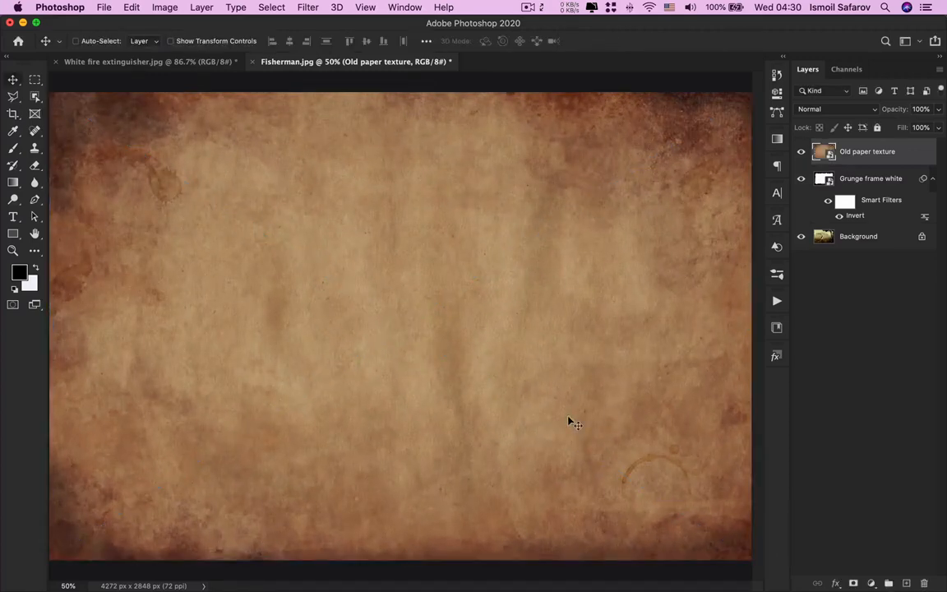
Set the Old paper texture layer's blend mode to Overlay and briefly hide the layer to compare
left_click(823, 111)
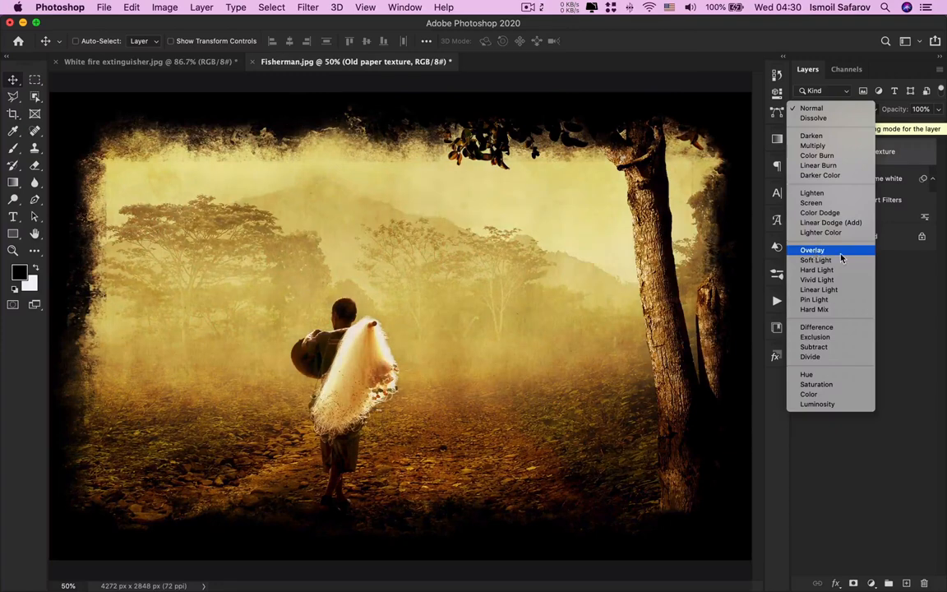
left_click(840, 253)
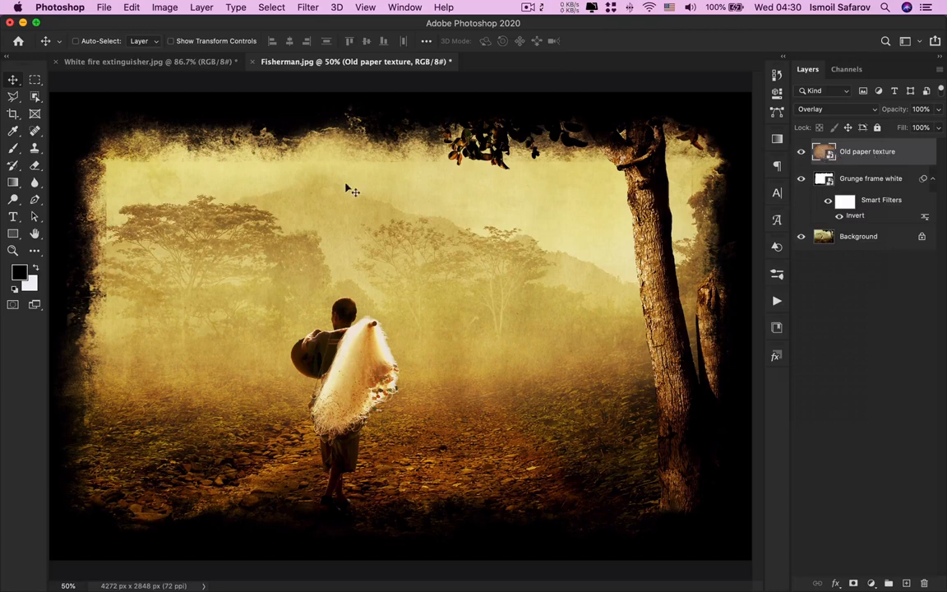
left_click(801, 152)
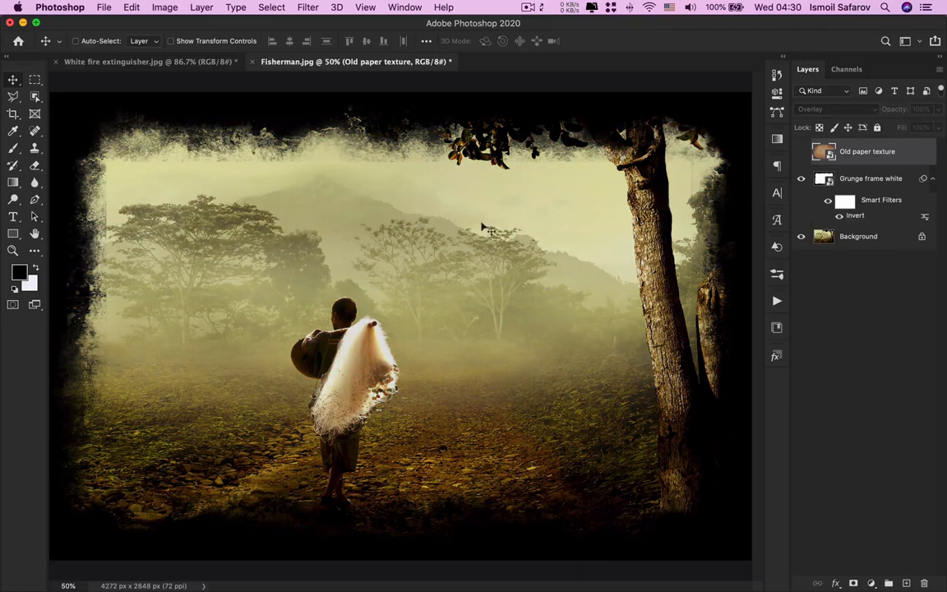
left_click(801, 152)
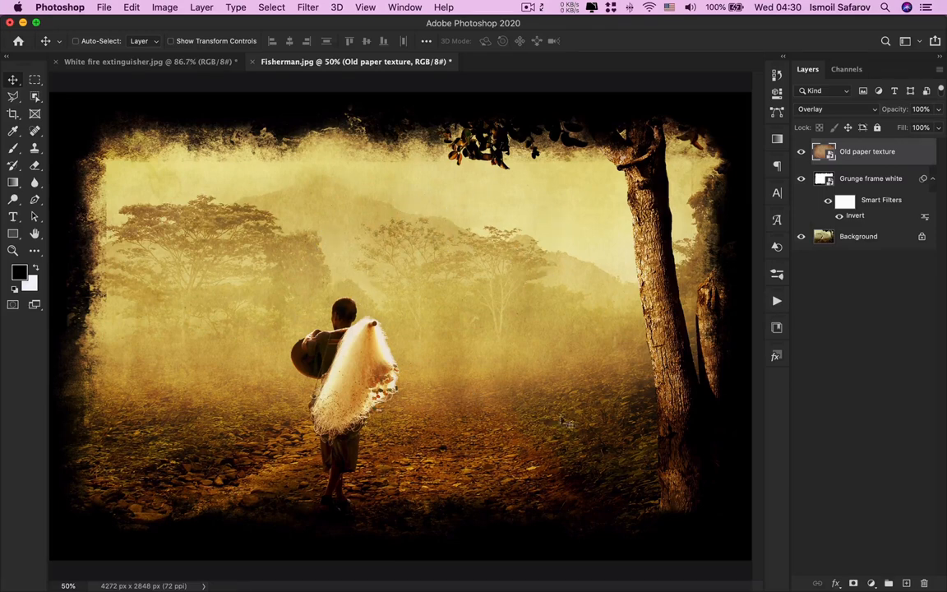
Try the Old paper texture layer below and above the Grunge frame white layer, leaving it directly above the Background
left_click_drag(863, 152, 871, 224)
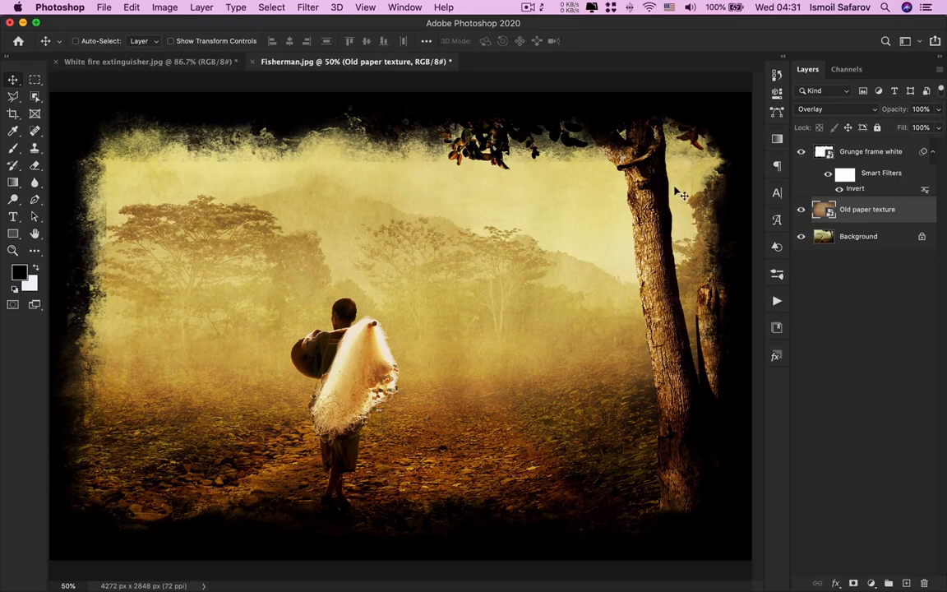
left_click_drag(849, 213, 838, 148)
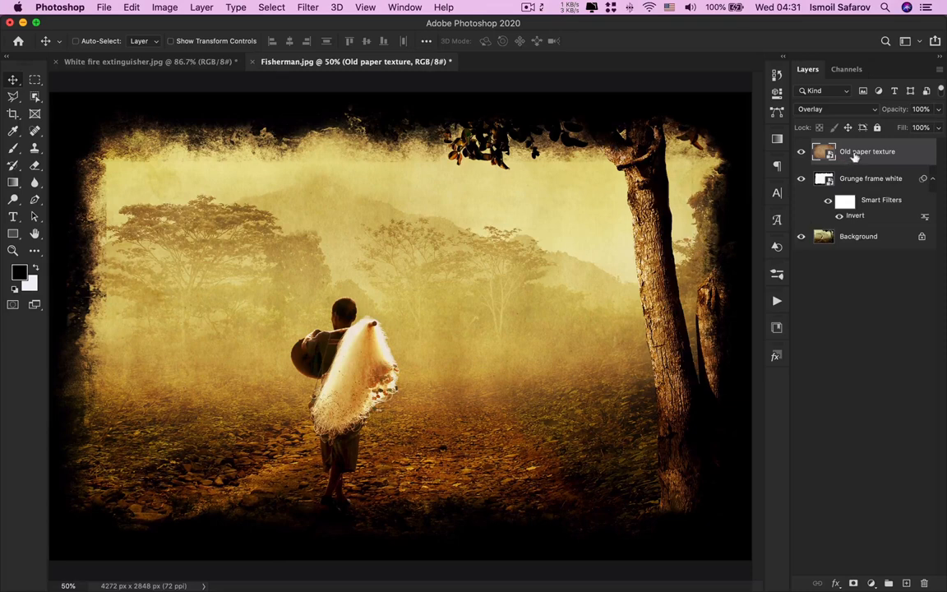
left_click_drag(855, 156, 857, 229)
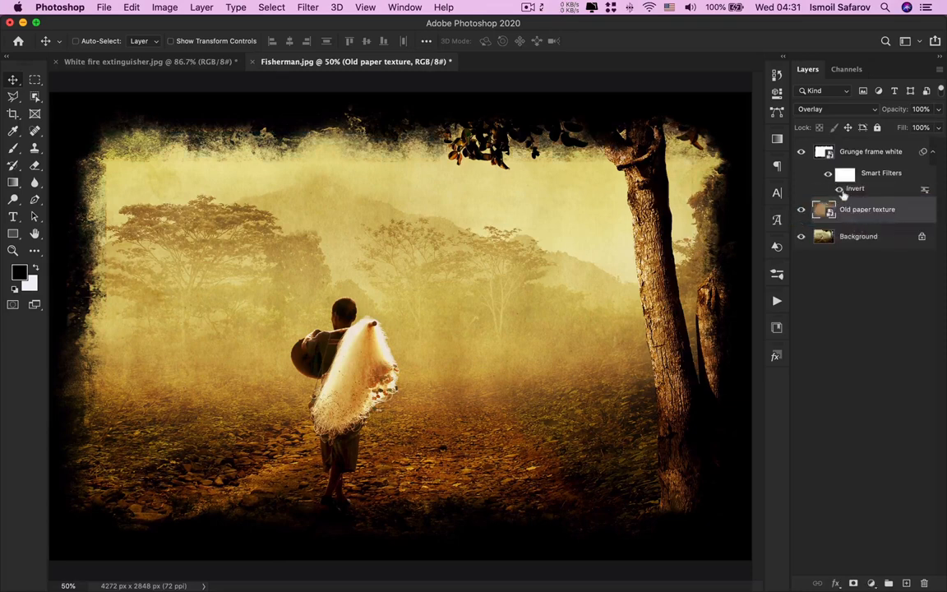
Turn off the Smart Filters on the Grunge frame white layer and set its blend mode to Screen
left_click(825, 176)
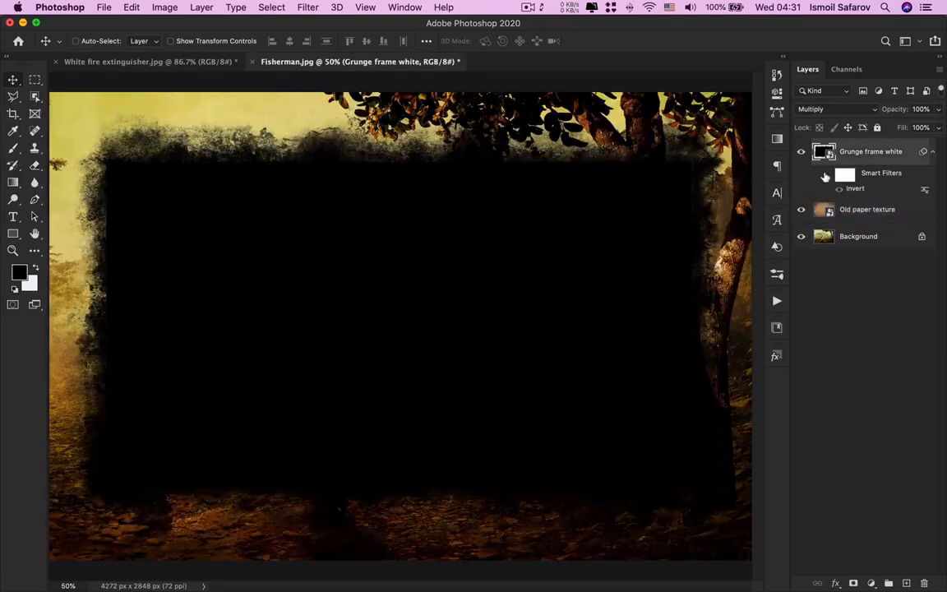
left_click(832, 109)
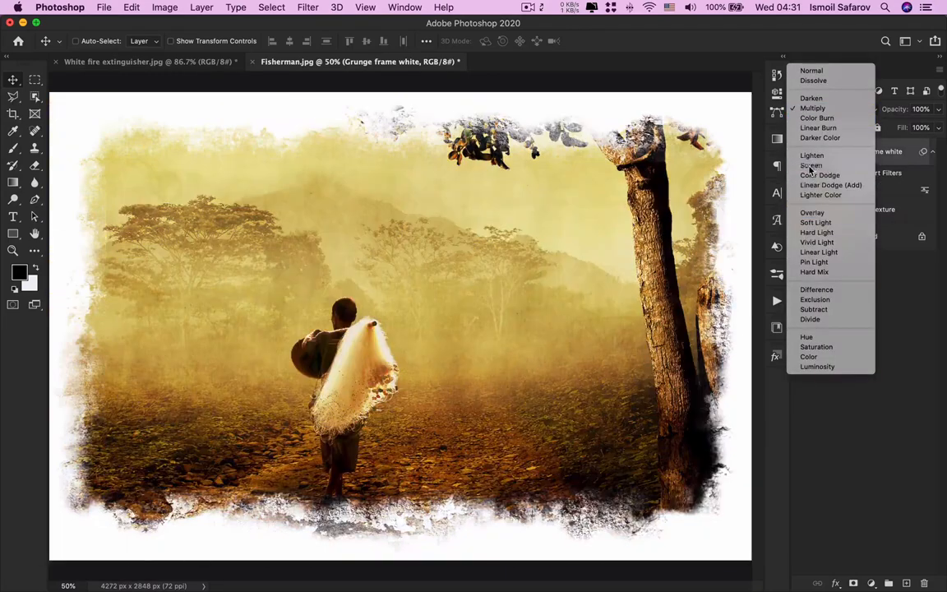
left_click(811, 167)
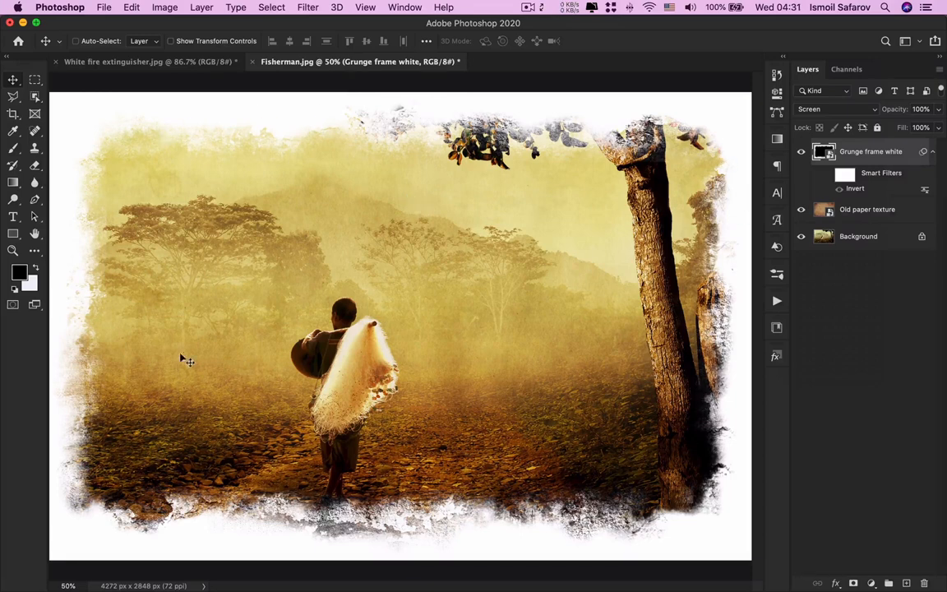
Briefly hide the Old paper texture layer to compare, and move it above the Grunge frame white layer
left_click(856, 216)
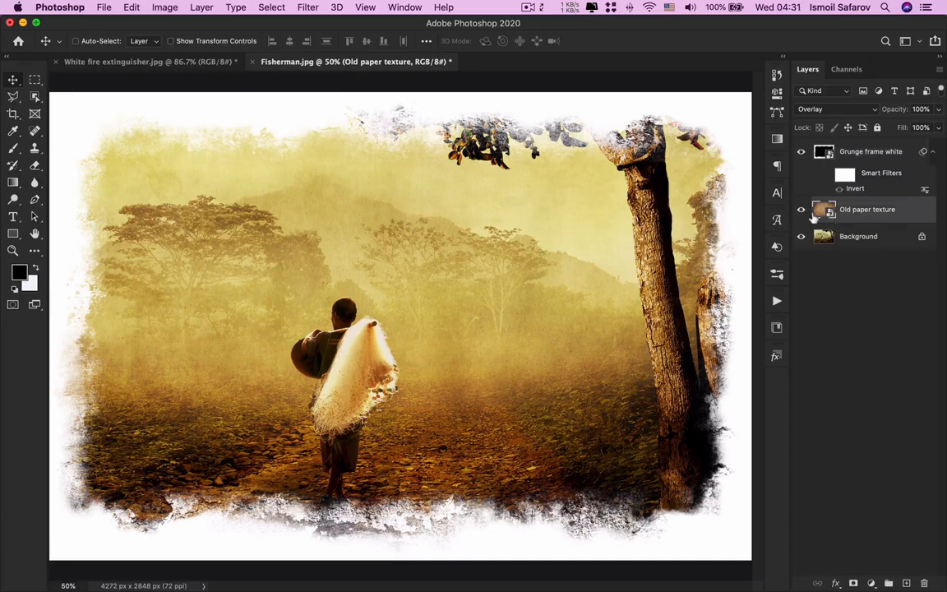
left_click(801, 212)
left_click(801, 211)
left_click_drag(856, 212, 801, 164)
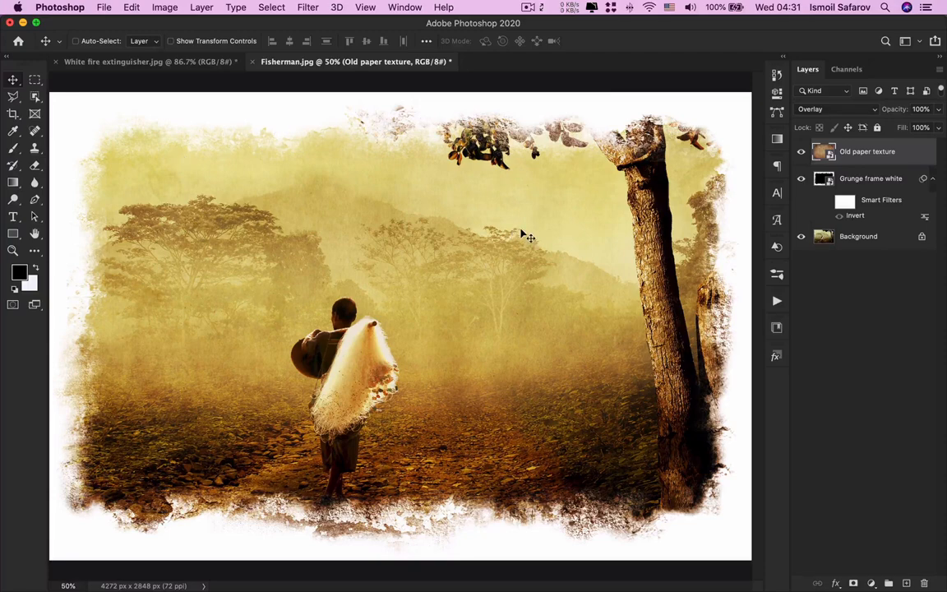
Preview other blend modes on the Old paper texture layer while keeping Overlay
left_click(842, 110)
scroll(813, 124, "up", 3)
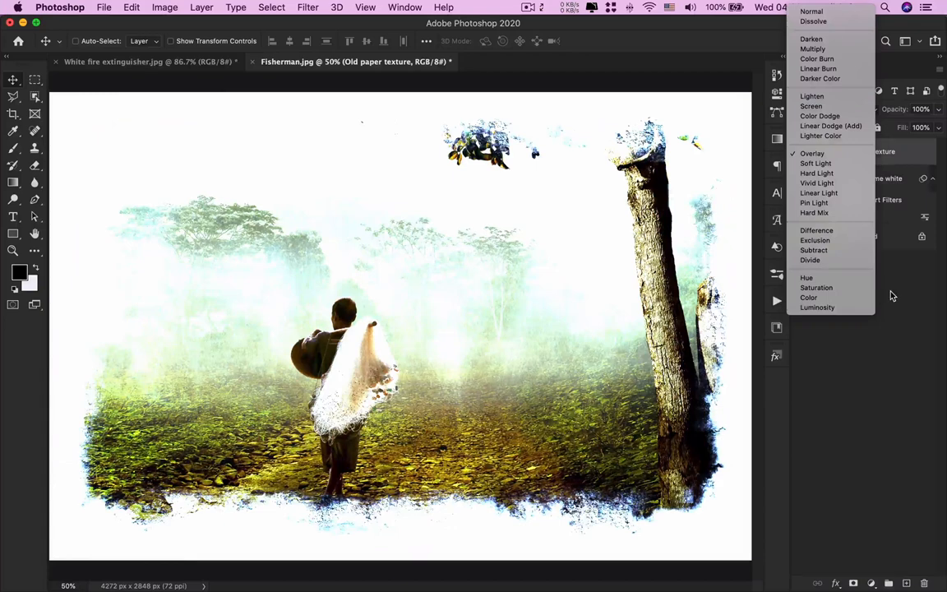
left_click(891, 292)
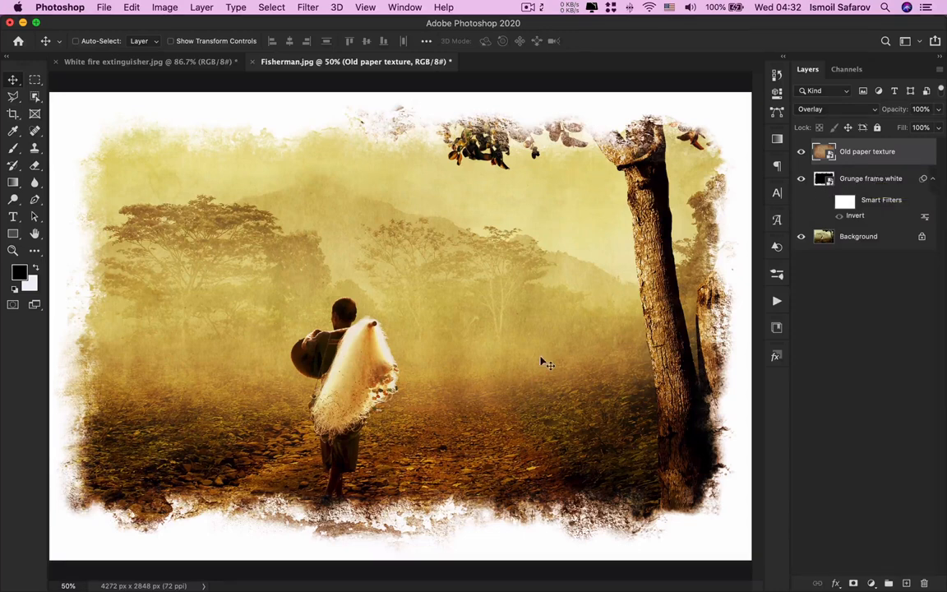
Switch to Safari and open yandex.com
key("super+space")
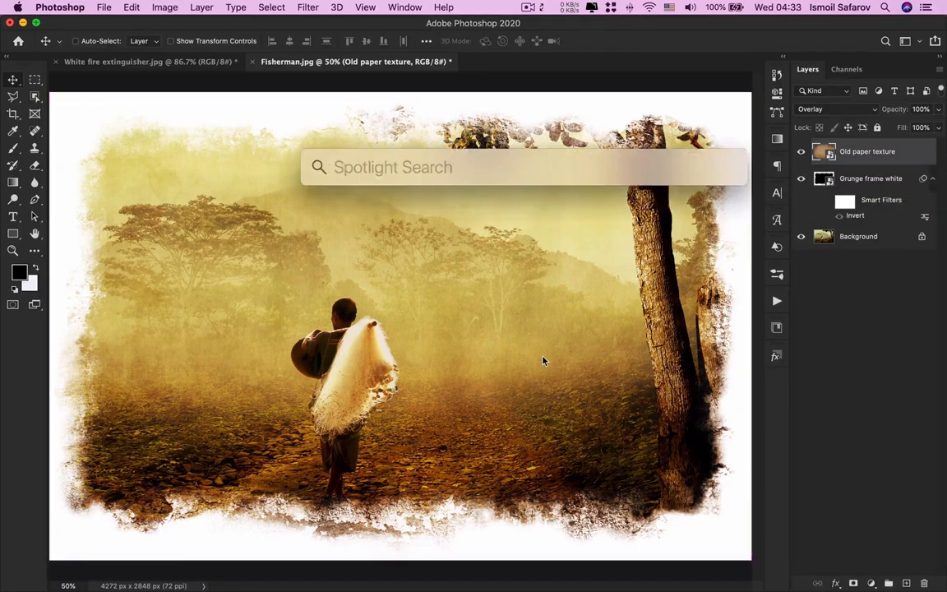
type("safa")
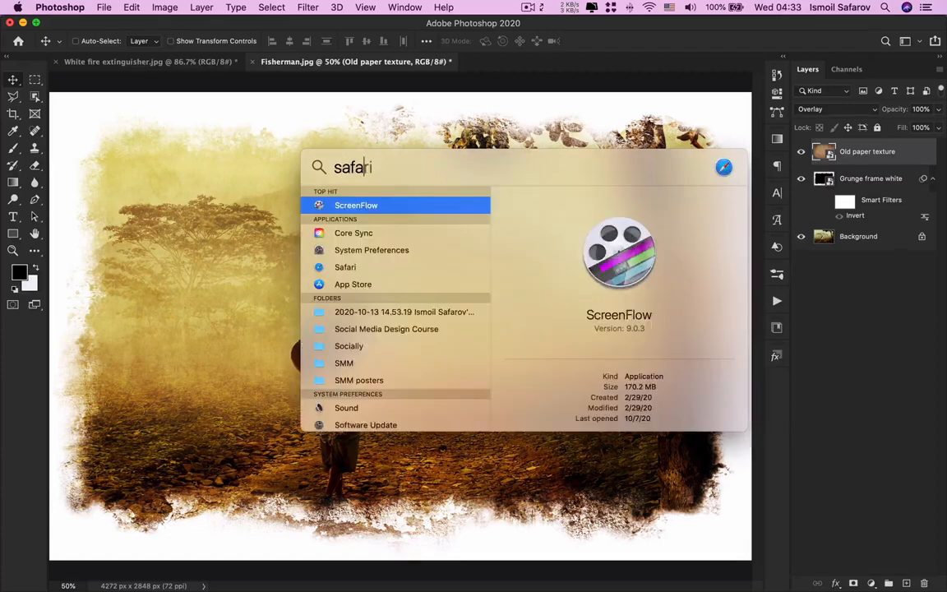
key("Return")
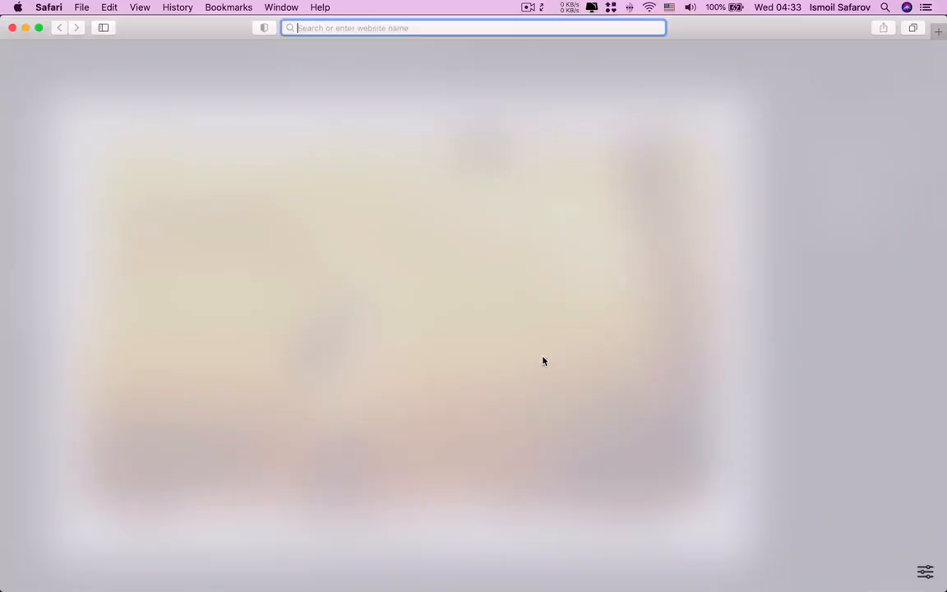
type("yan")
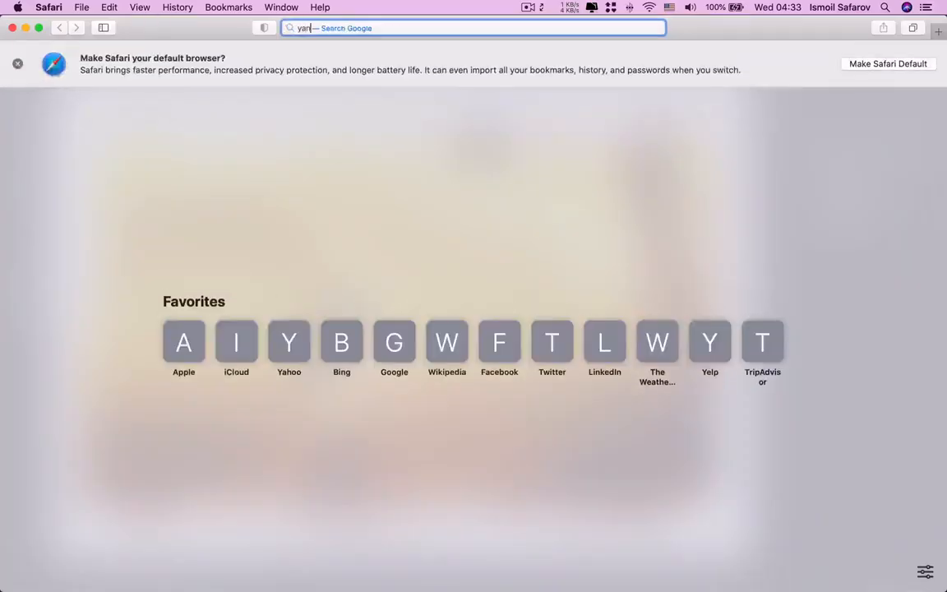
type("dex.co")
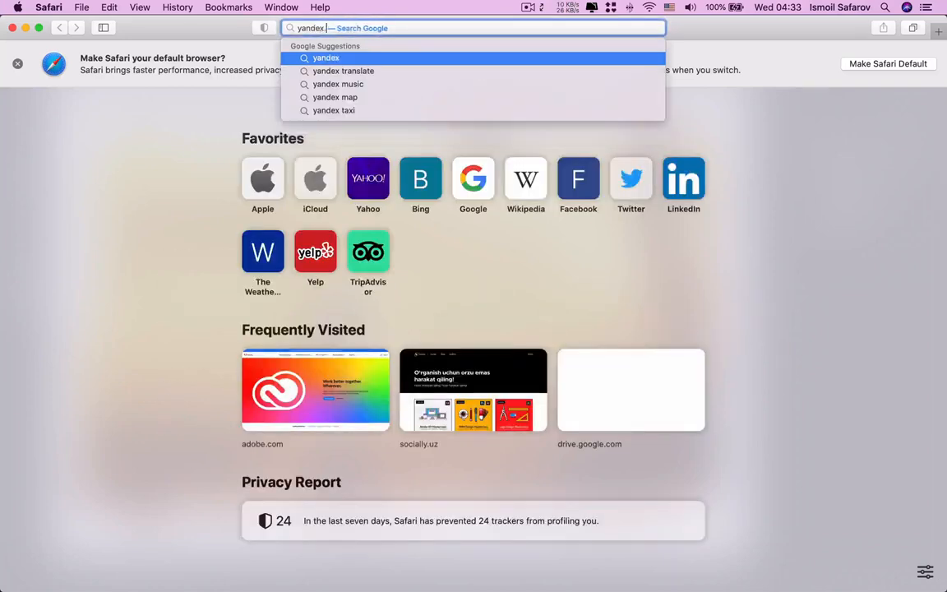
type("m")
key("Return")
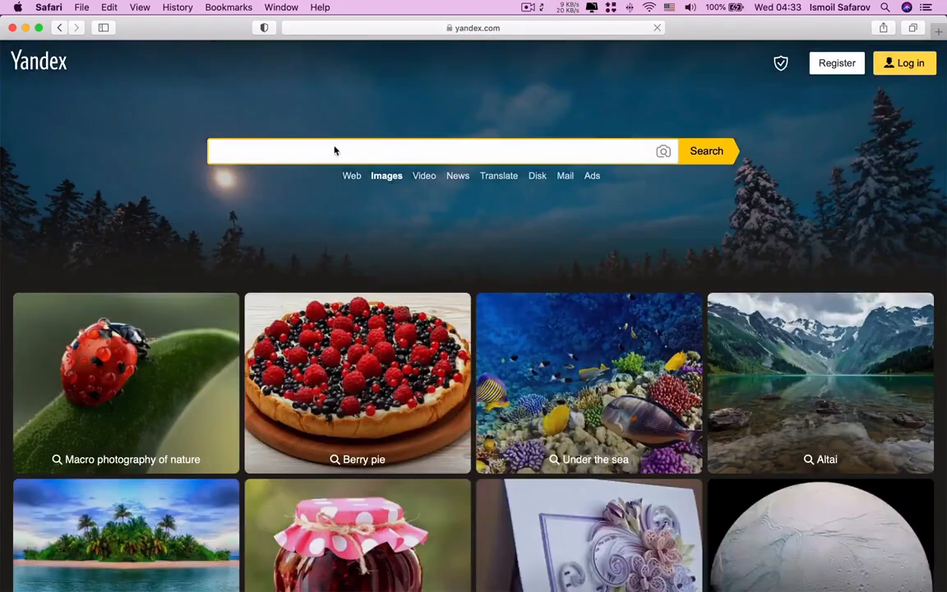
Search Yandex Images for "paper texture" and browse the resulting textures
type("pa")
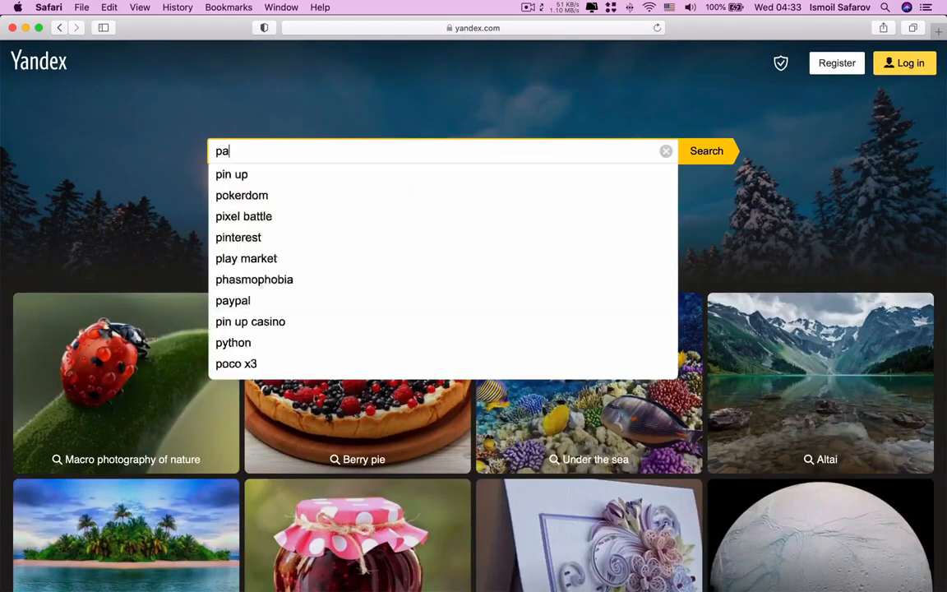
type("per te")
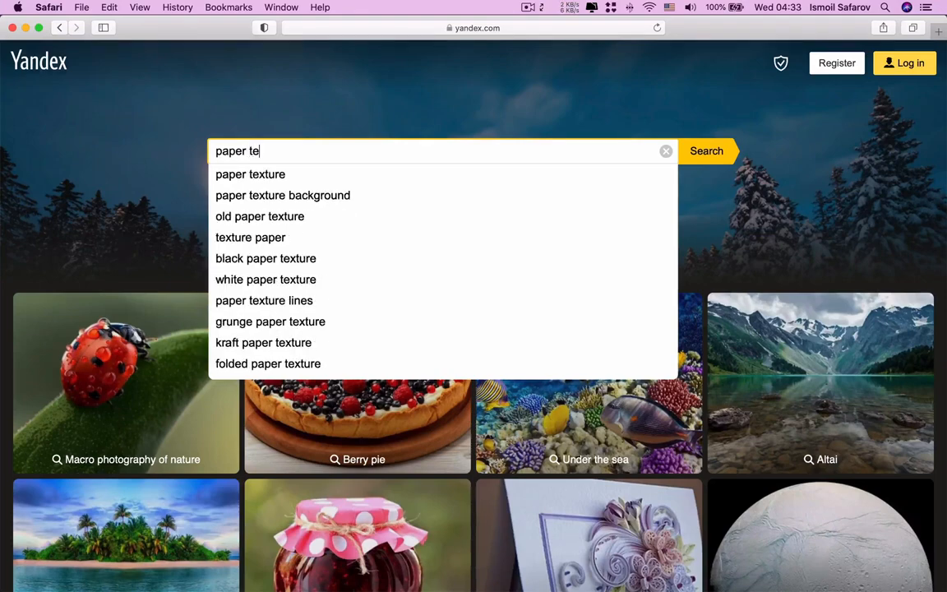
key("Down")
key("Return")
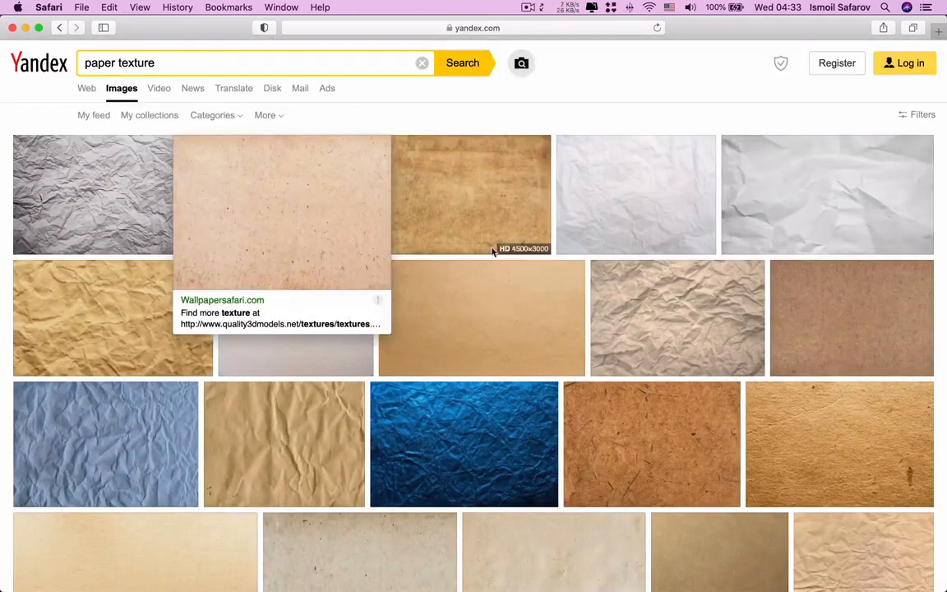
scroll(634, 268, "down", 4)
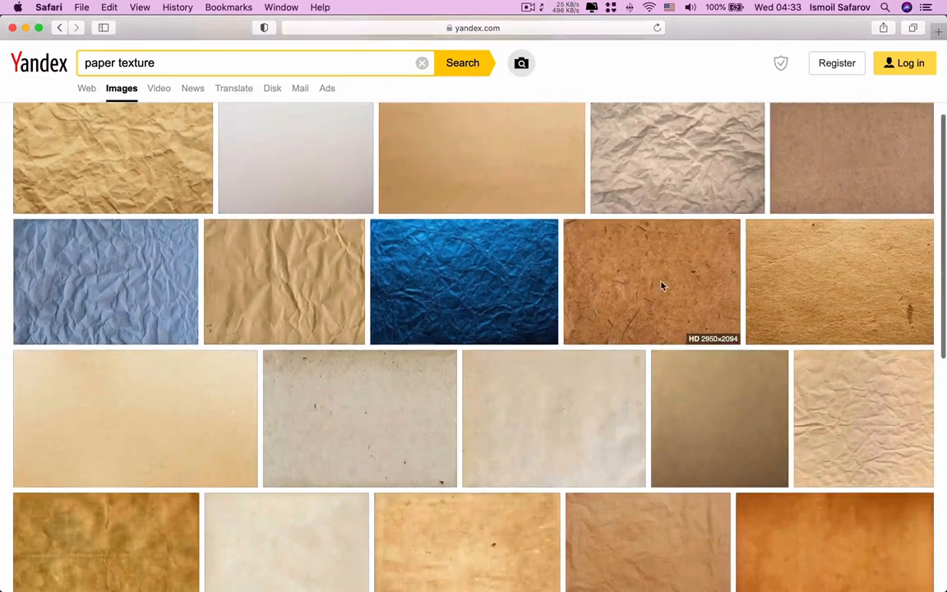
Look over more of the paper texture results, and search Yandex Images for "grunge frame"
scroll(634, 286, "down", 6)
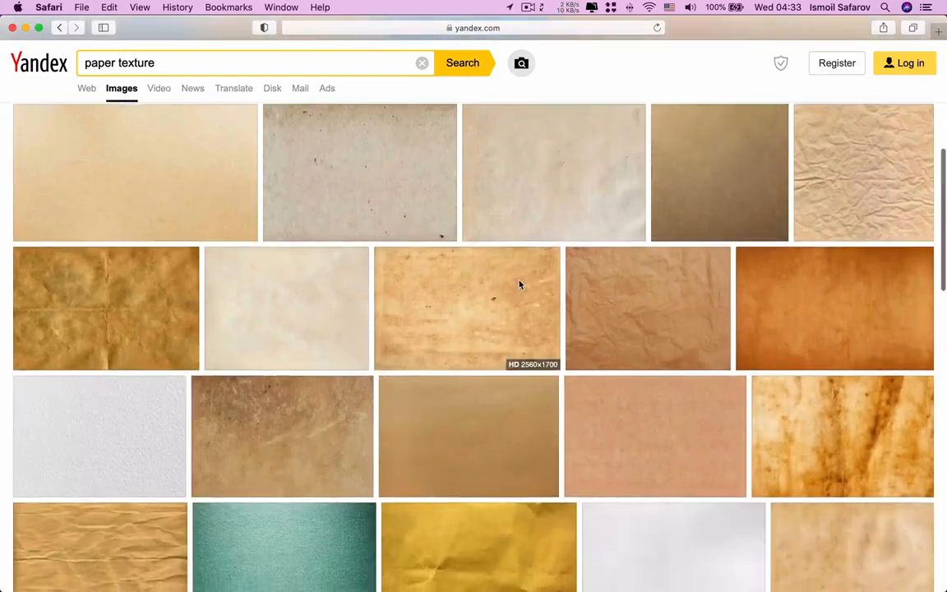
scroll(517, 281, "up", 10)
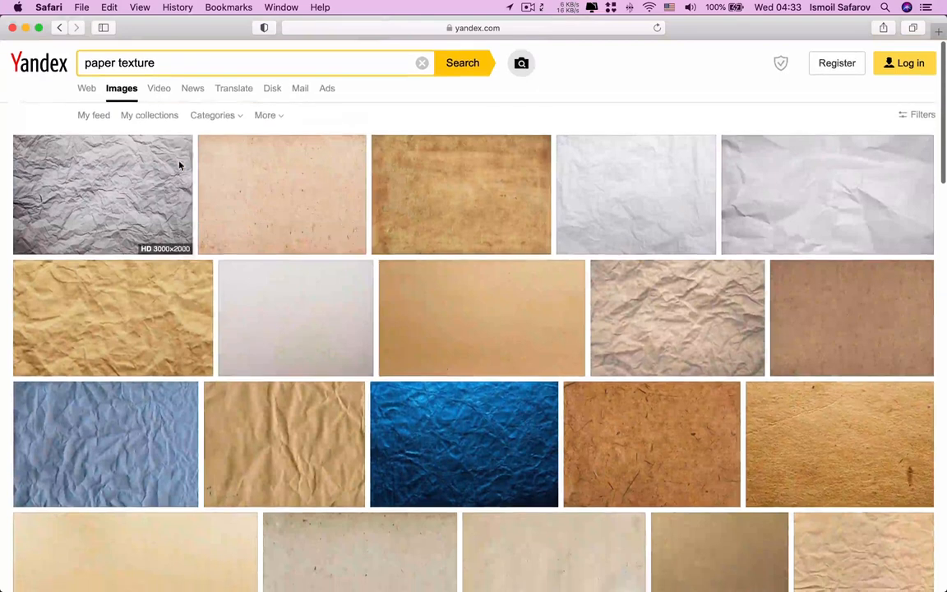
left_click(114, 65)
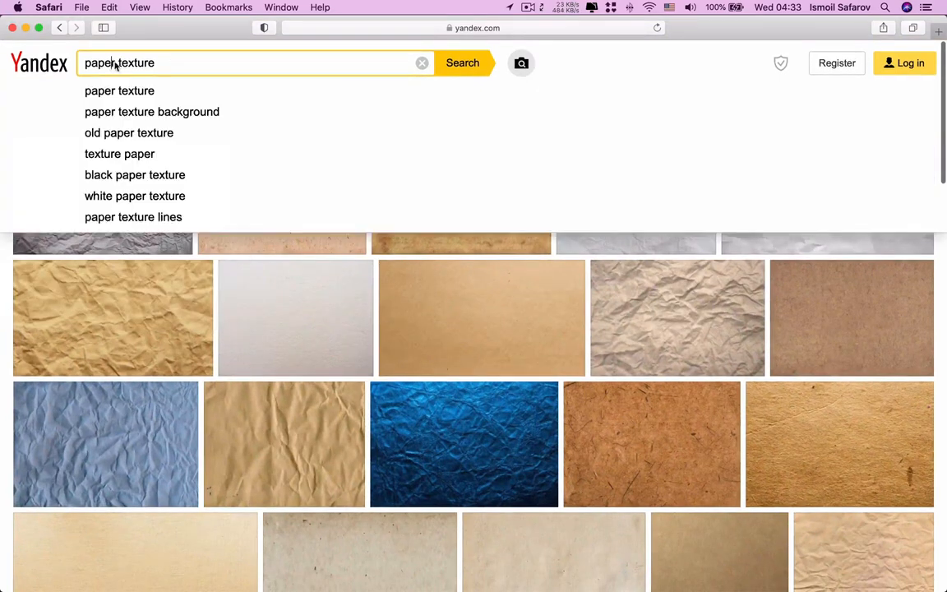
left_click_drag(115, 65, 87, 65)
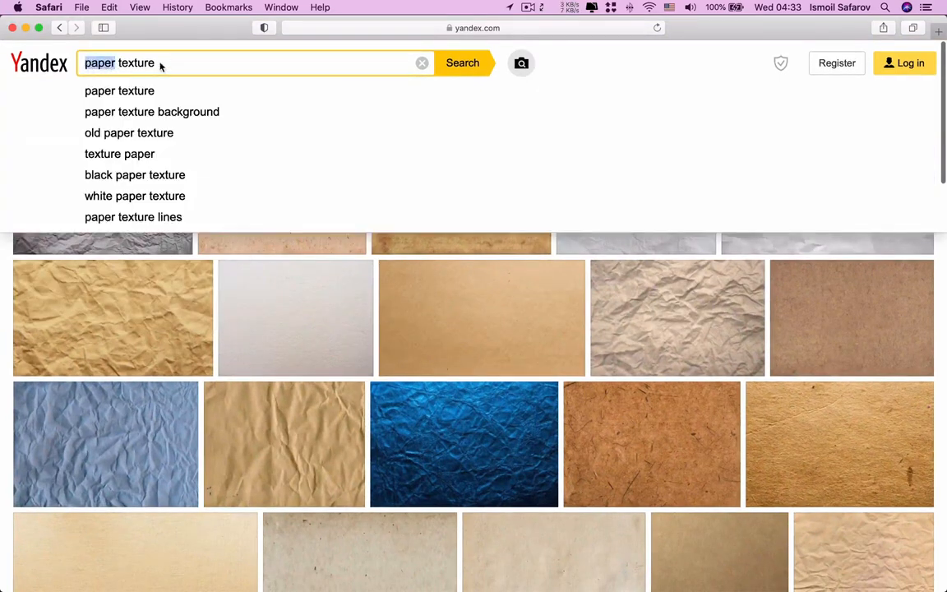
left_click_drag(161, 66, 78, 65)
type("g")
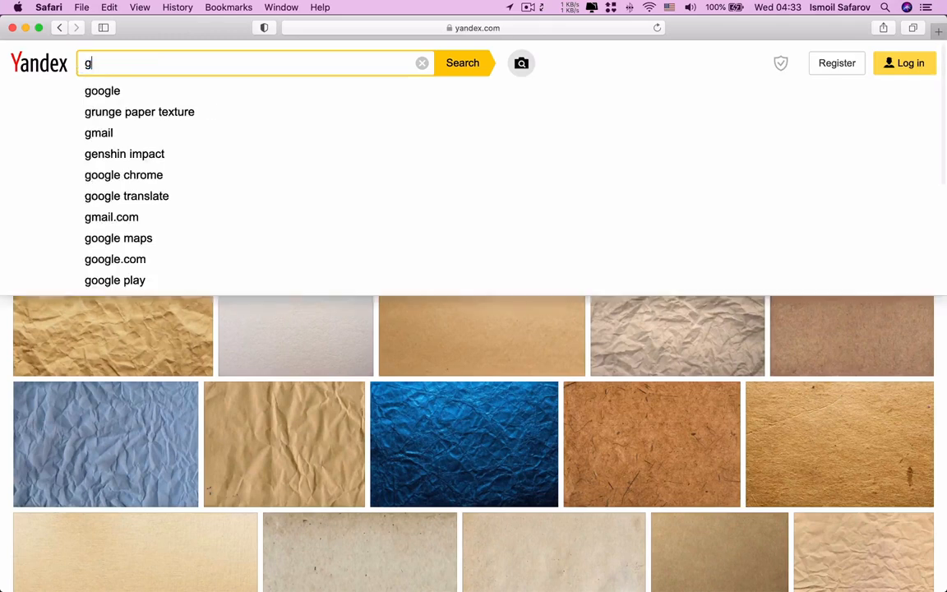
type("runge")
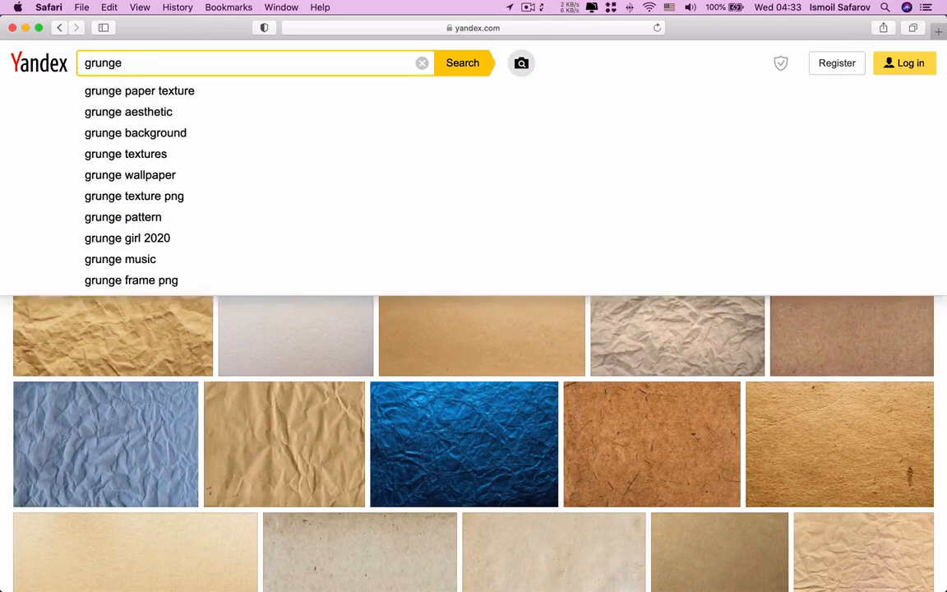
type(" fra")
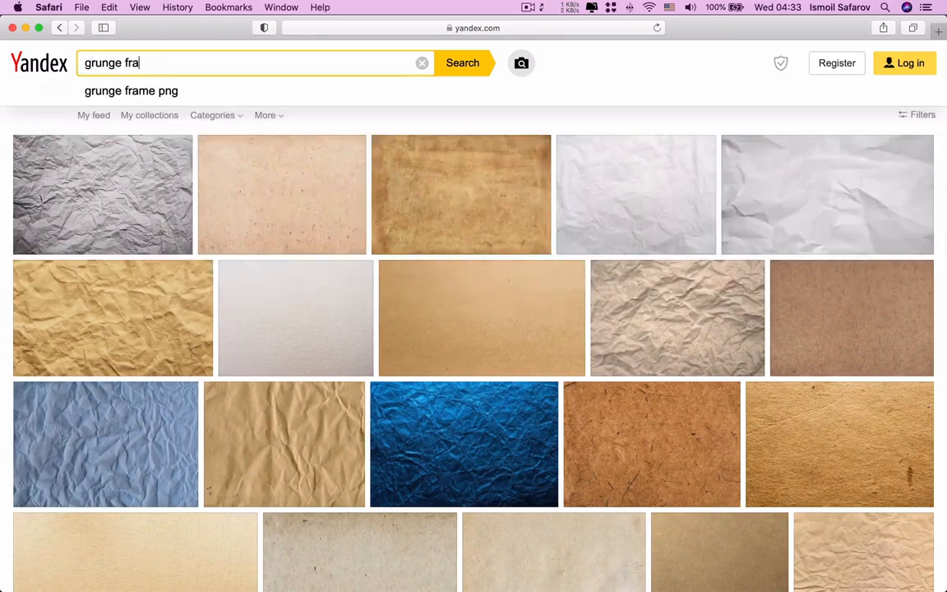
type("me")
key("Return")
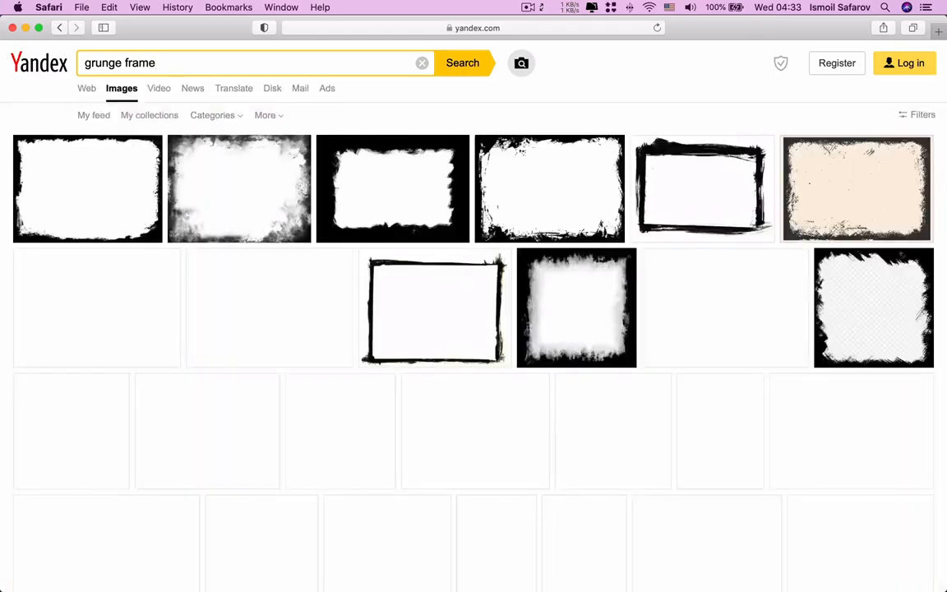
Browse the grunge frame results and open the preview of the black grunge border with brown, scratched edges
scroll(292, 191, "down", 5)
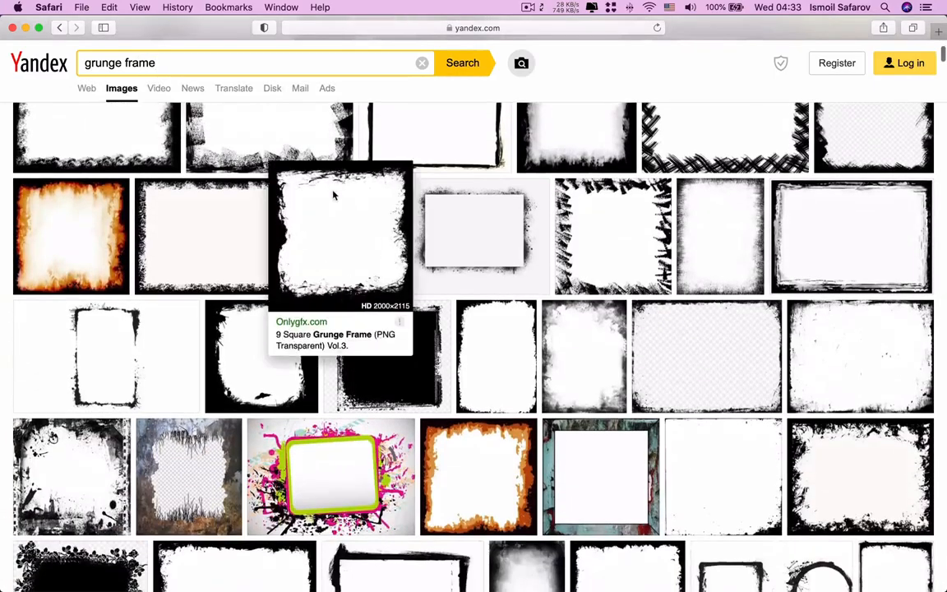
scroll(312, 193, "down", 4)
scroll(334, 195, "down", 5)
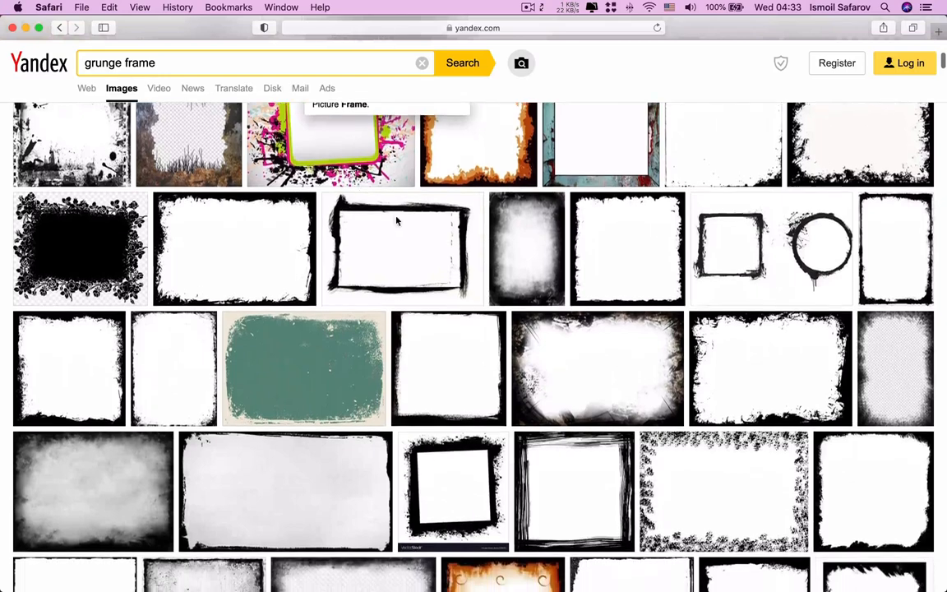
scroll(401, 221, "down", 9)
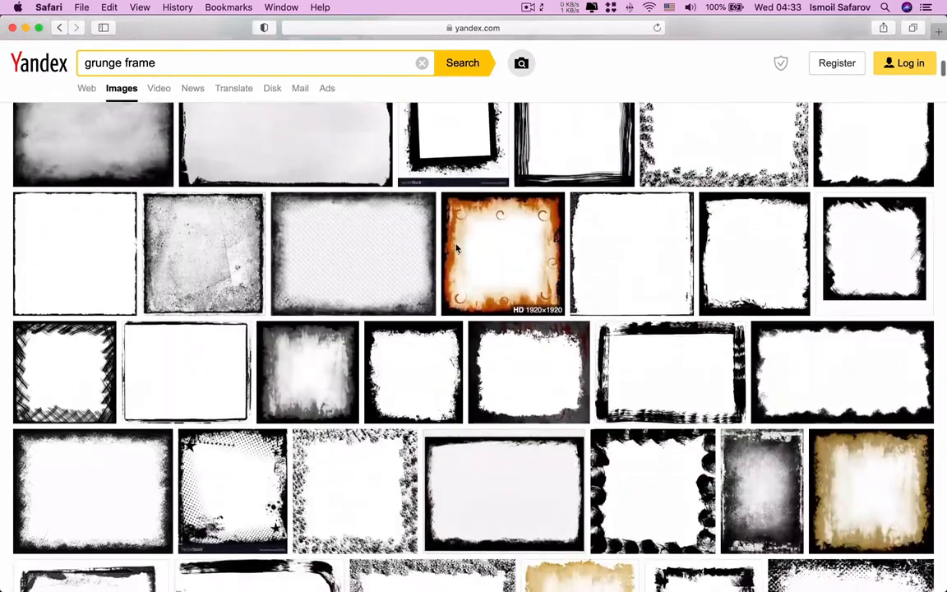
scroll(457, 248, "up", 5)
left_click(602, 203)
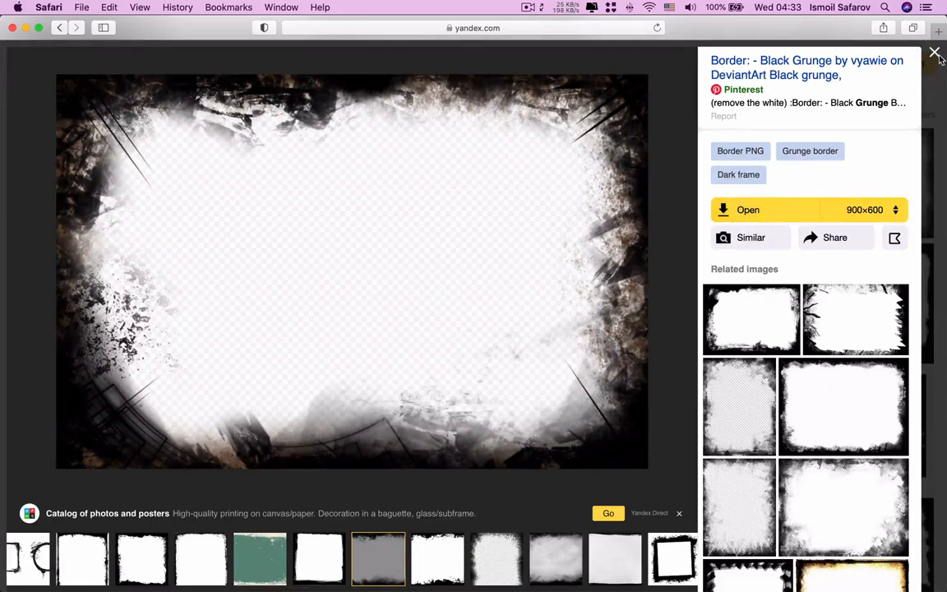
scroll(937, 56, "down", 1)
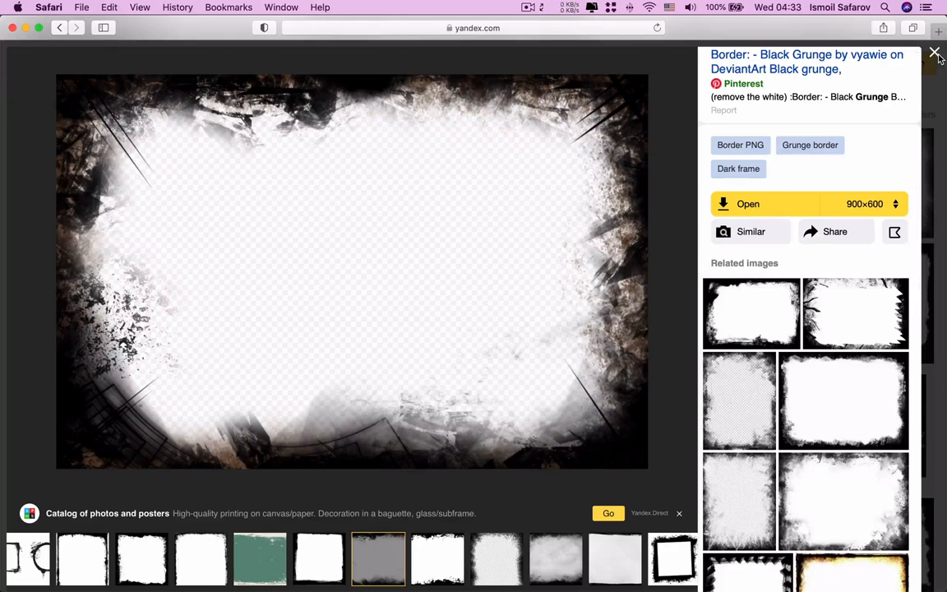
Switch back to Adobe Photoshop 2020 with the Fisherman.jpg document
key("cmd+Tab")
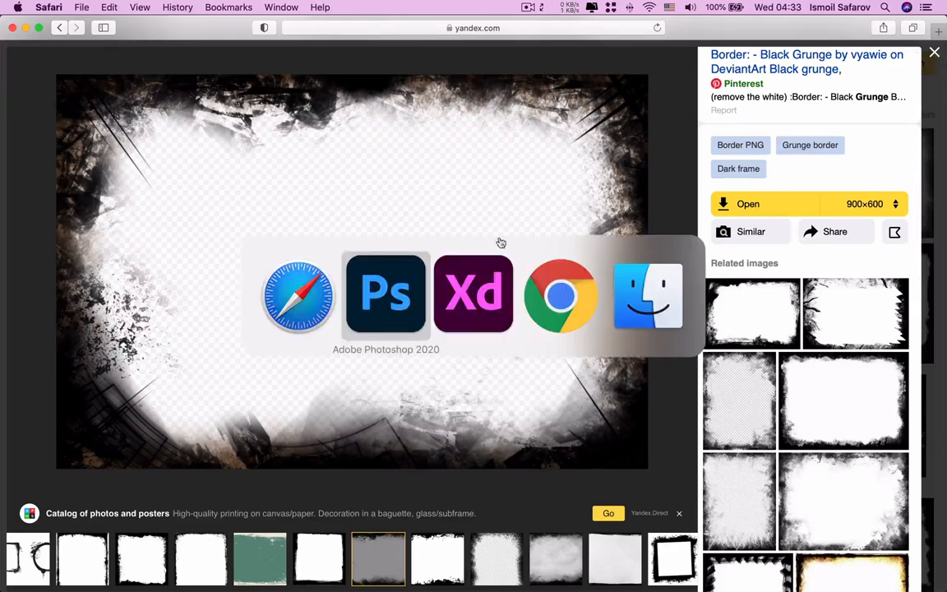
left_click(358, 298)
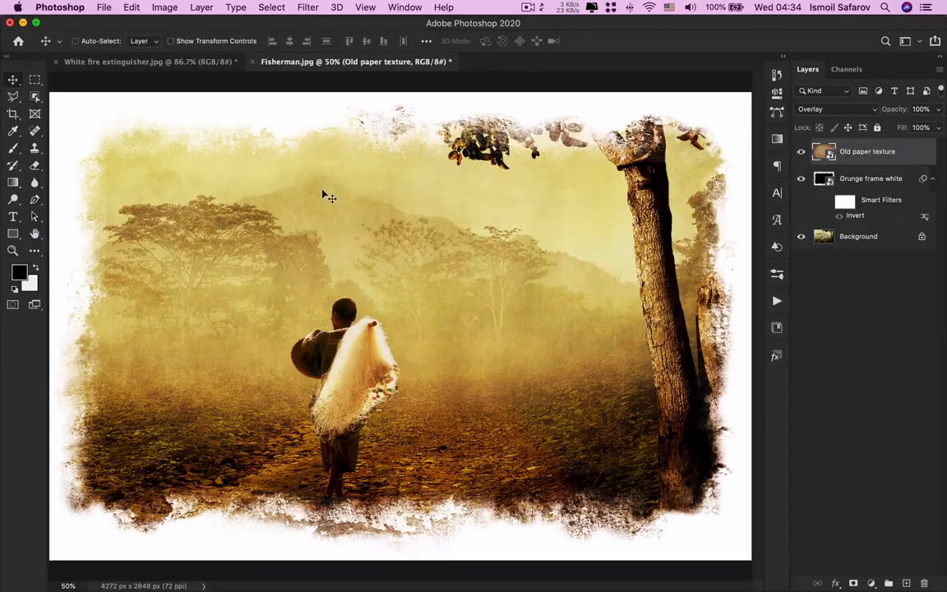